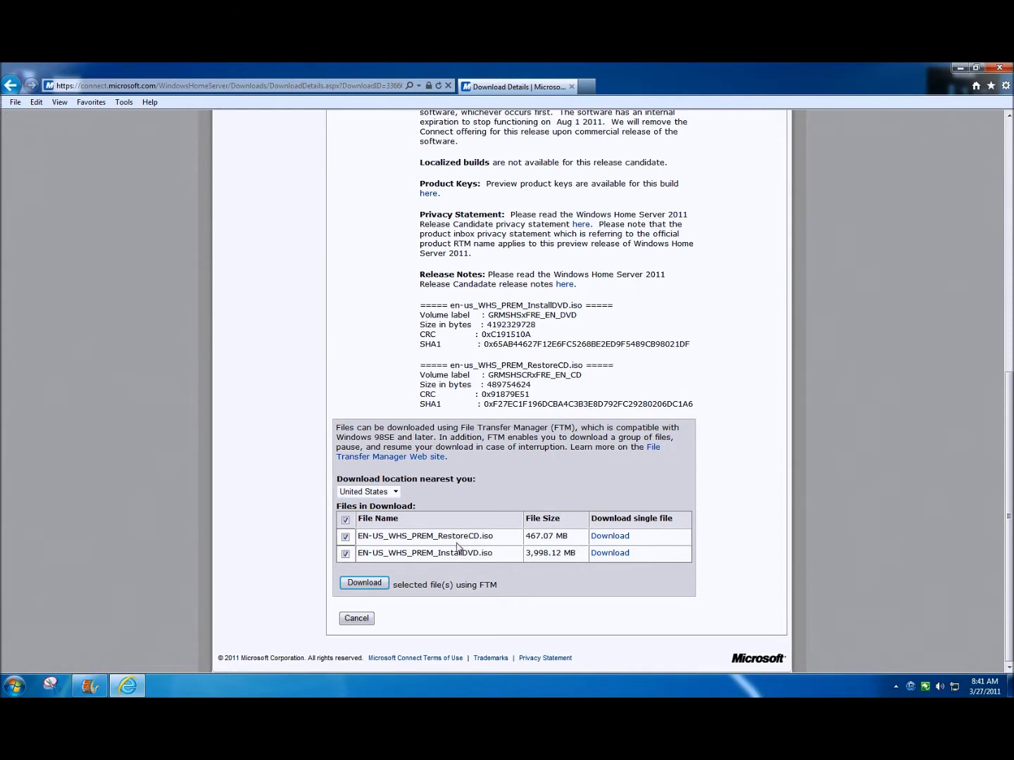
- Highlight part of the RestoreCD file name in the Files in Download list
drag(442, 539, 468, 537)
- Download EN-US_WHS_PREM_RestoreCD.iso and save it to this PC
click(437, 539)
drag(437, 538, 479, 539)
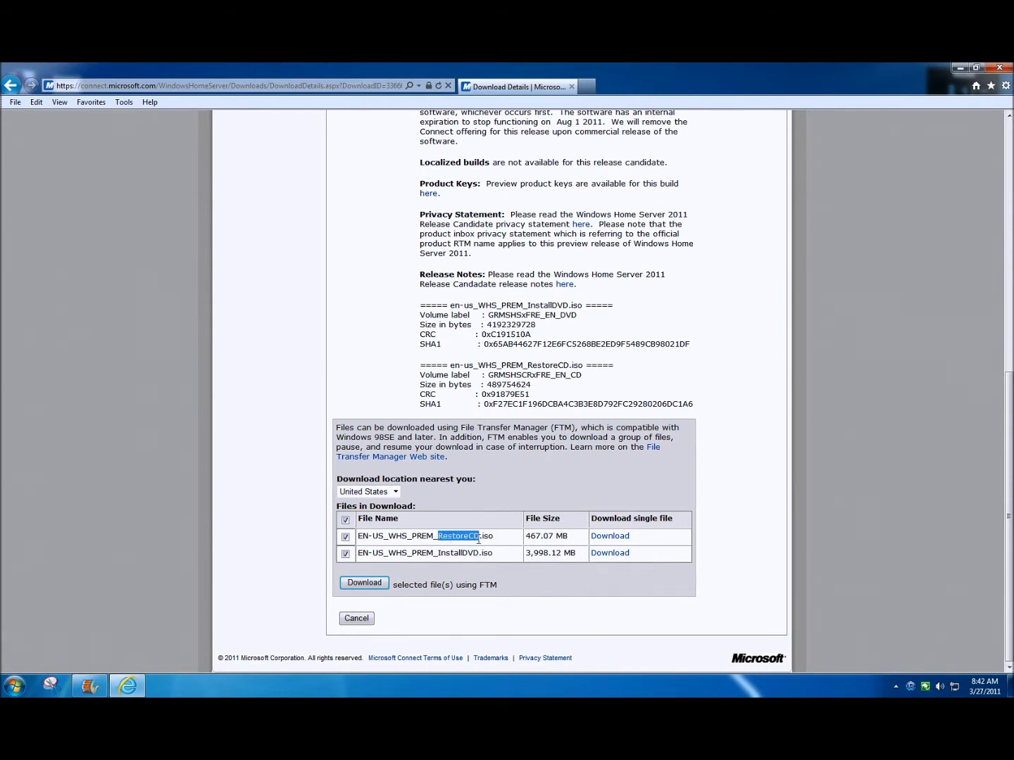
click(610, 537)
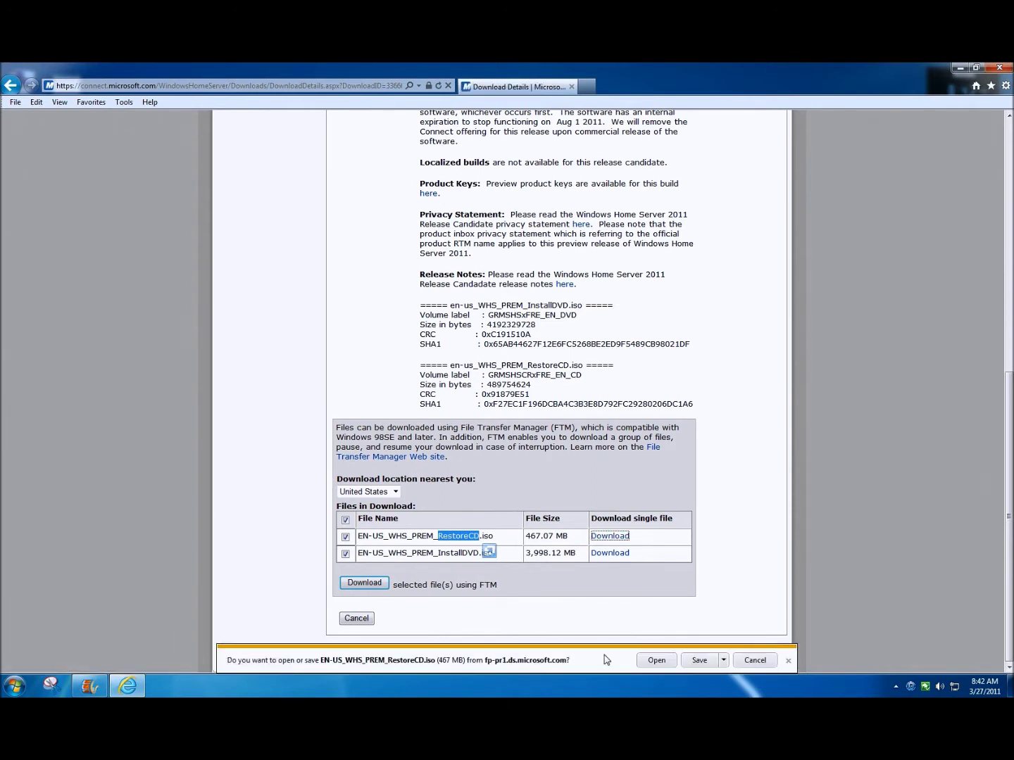
click(697, 661)
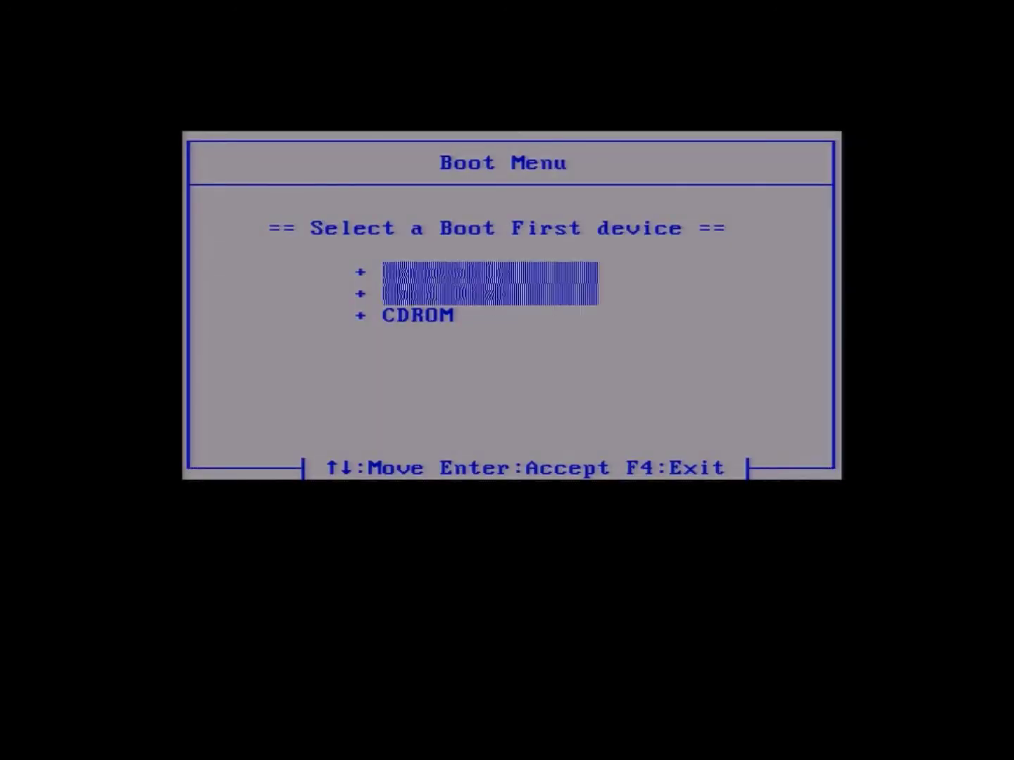
key(Down)
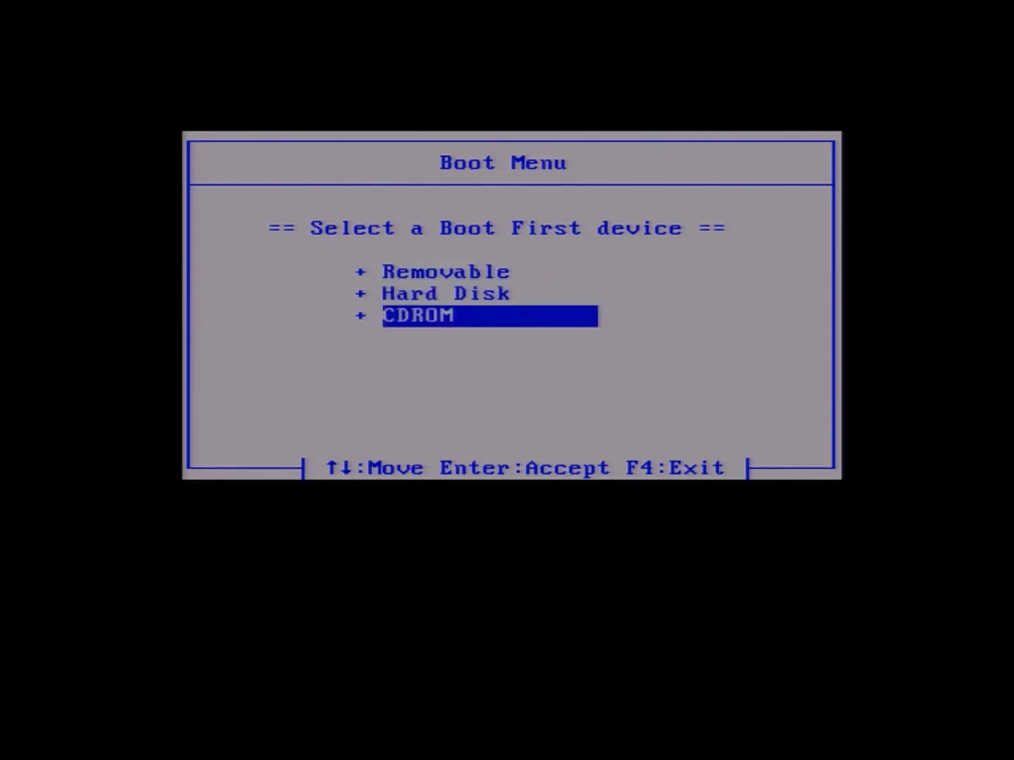
- Boot from the ASUS optical drive under the CDROM entry of the Boot Menu
key(Return)
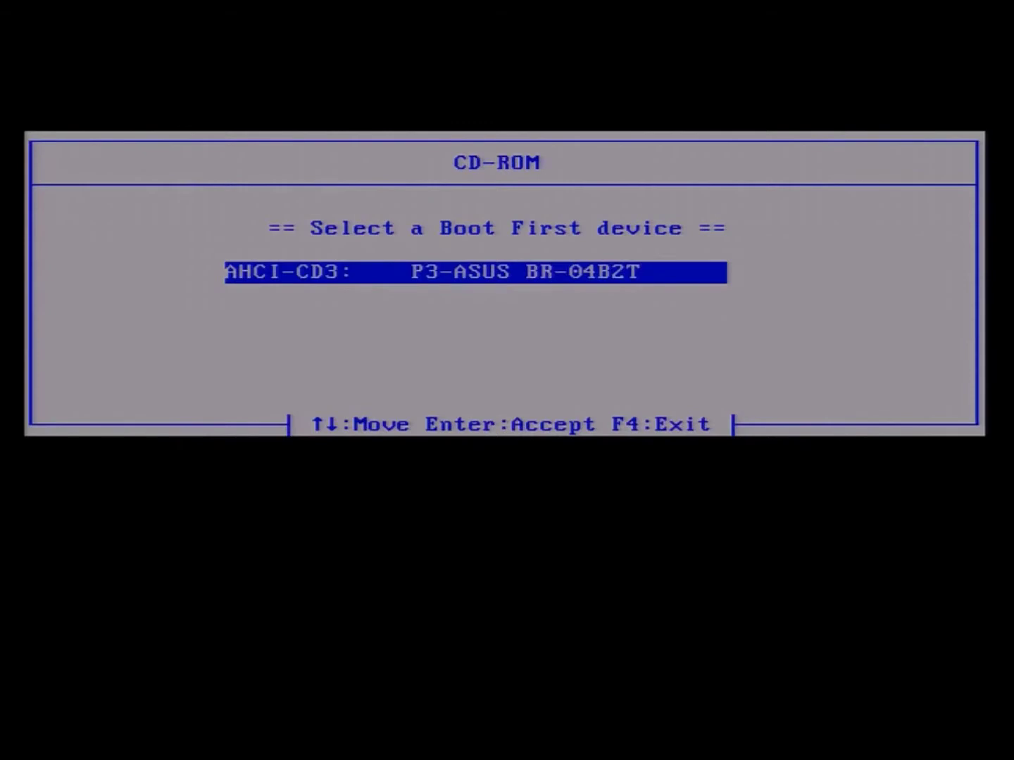
key(Return)
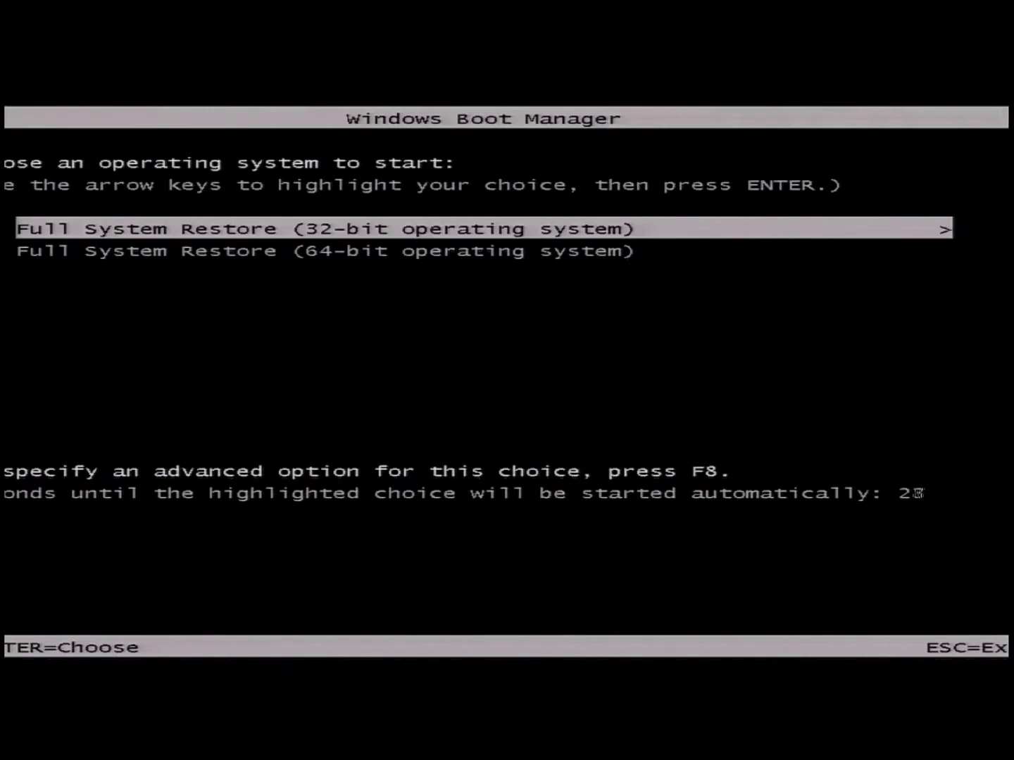
- Launch Full System Restore (64-bit operating system) from Windows Boot Manager
key(Down)
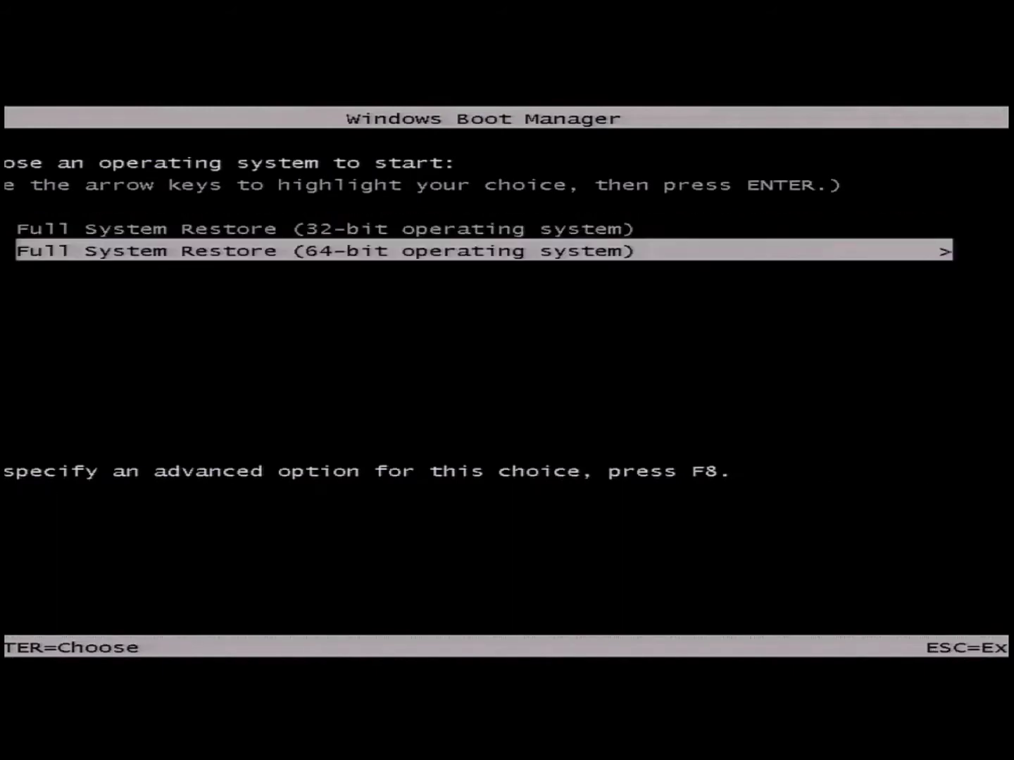
key(Return)
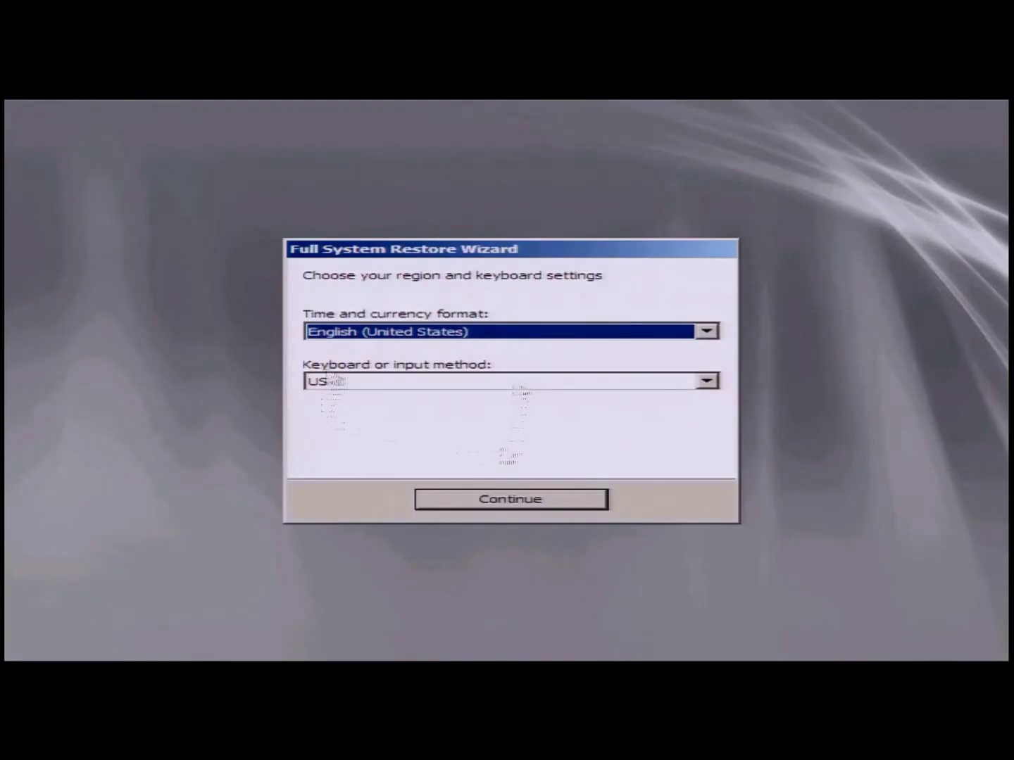
- Accept English (United States) with US keyboard, skip extra drivers, and pass the wizard welcome page
click(526, 501)
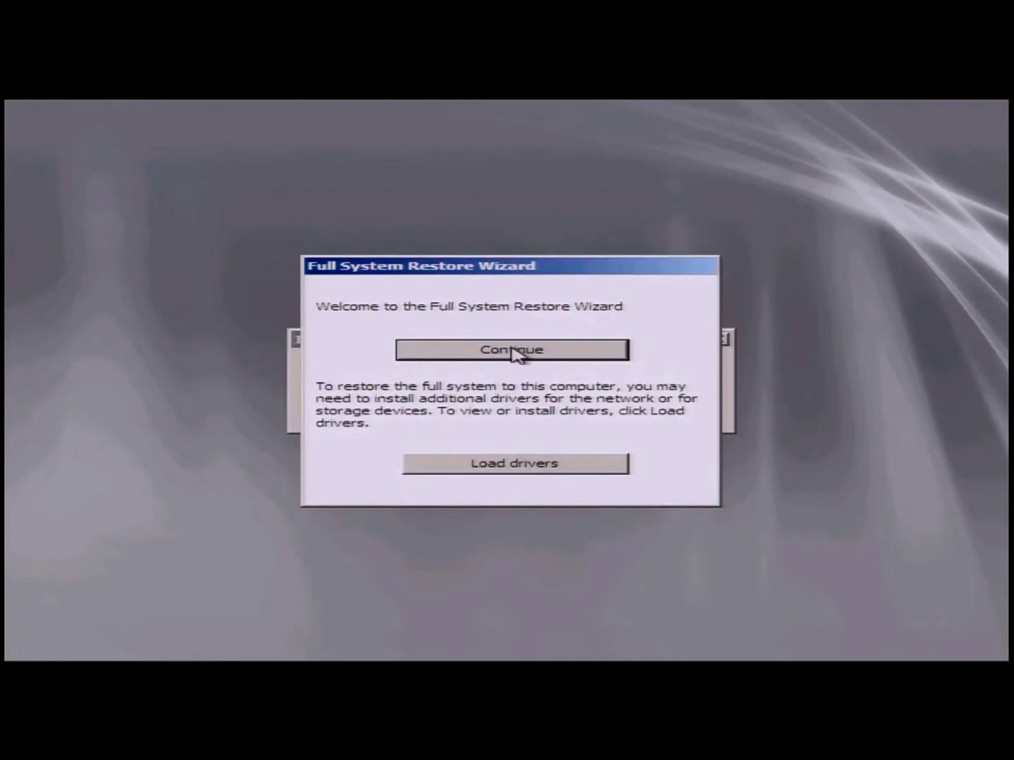
click(517, 352)
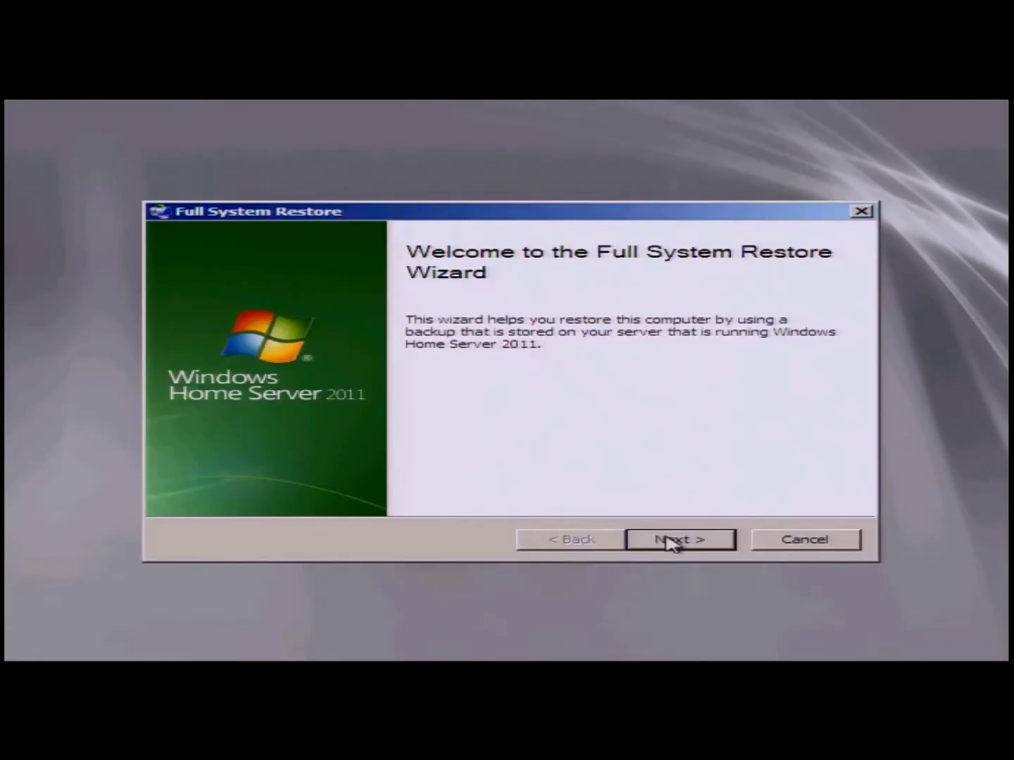
click(672, 540)
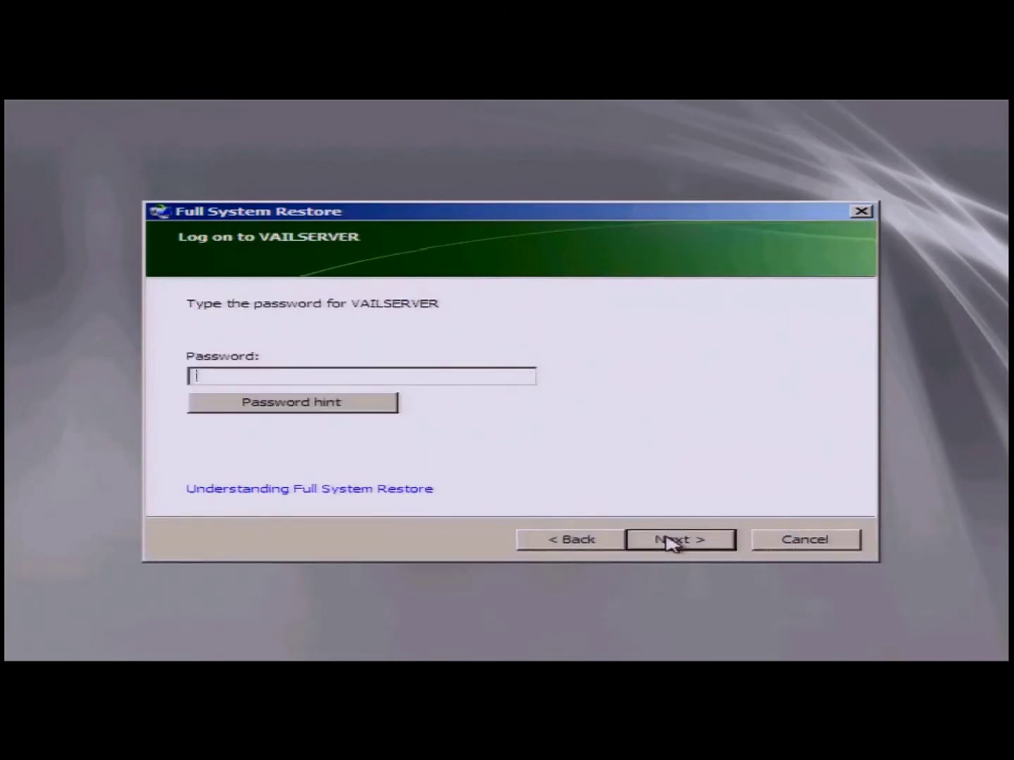
- Enter the server password and log on to VAILSERVER
text(*******************)
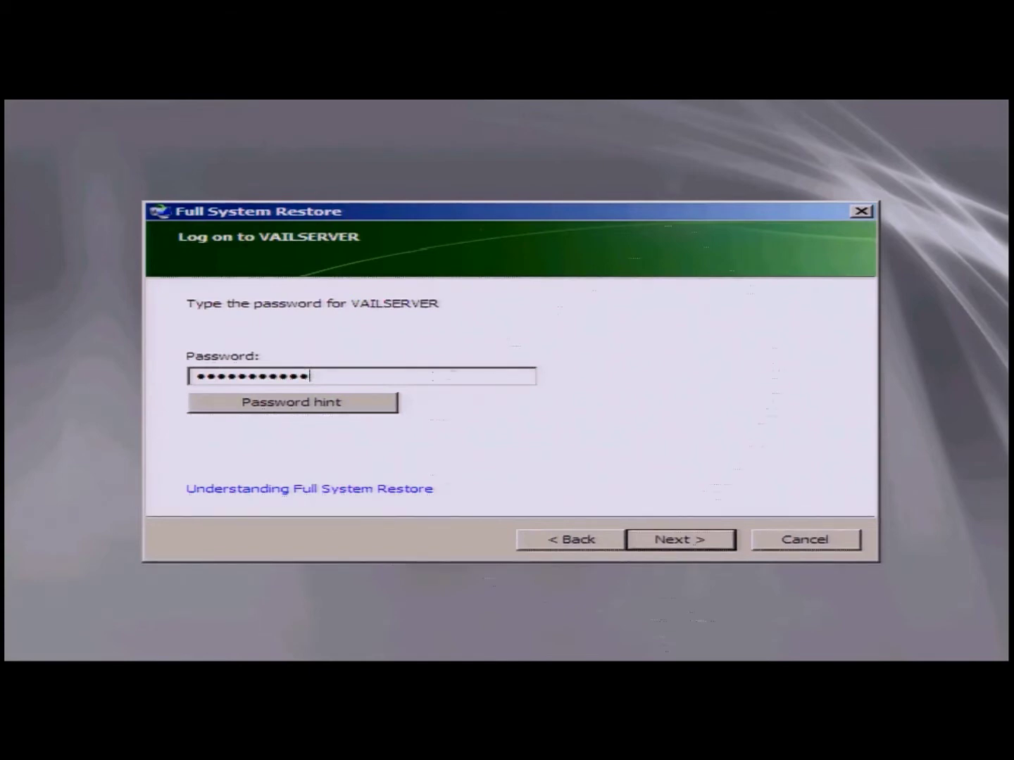
click(692, 539)
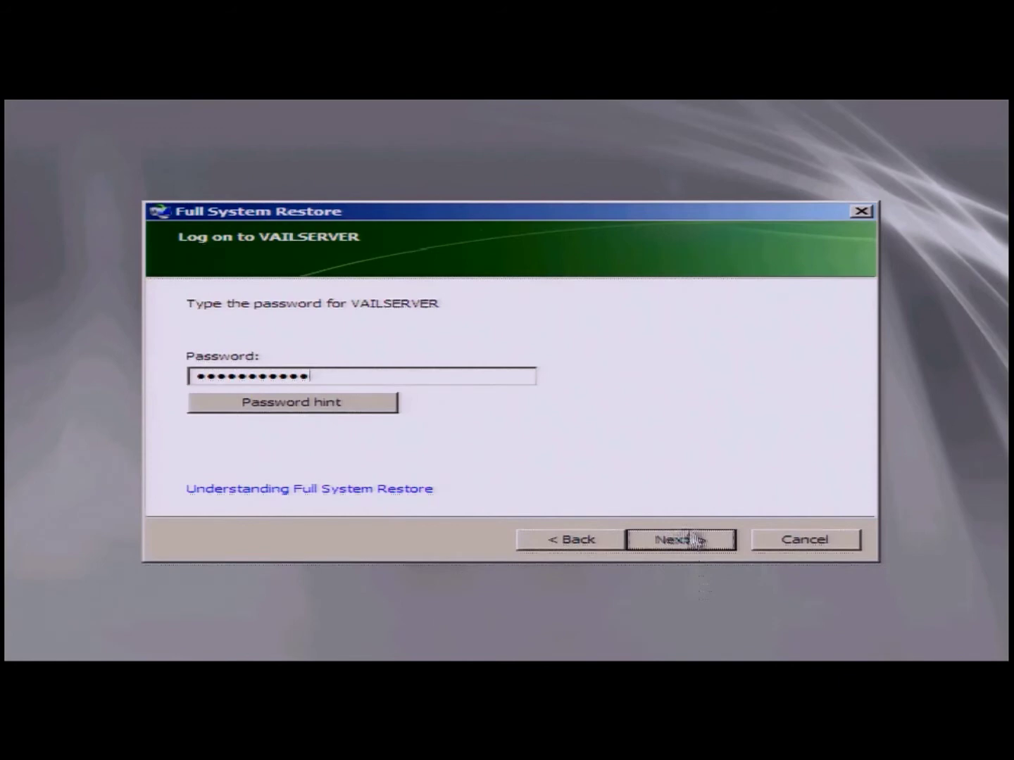
click(692, 540)
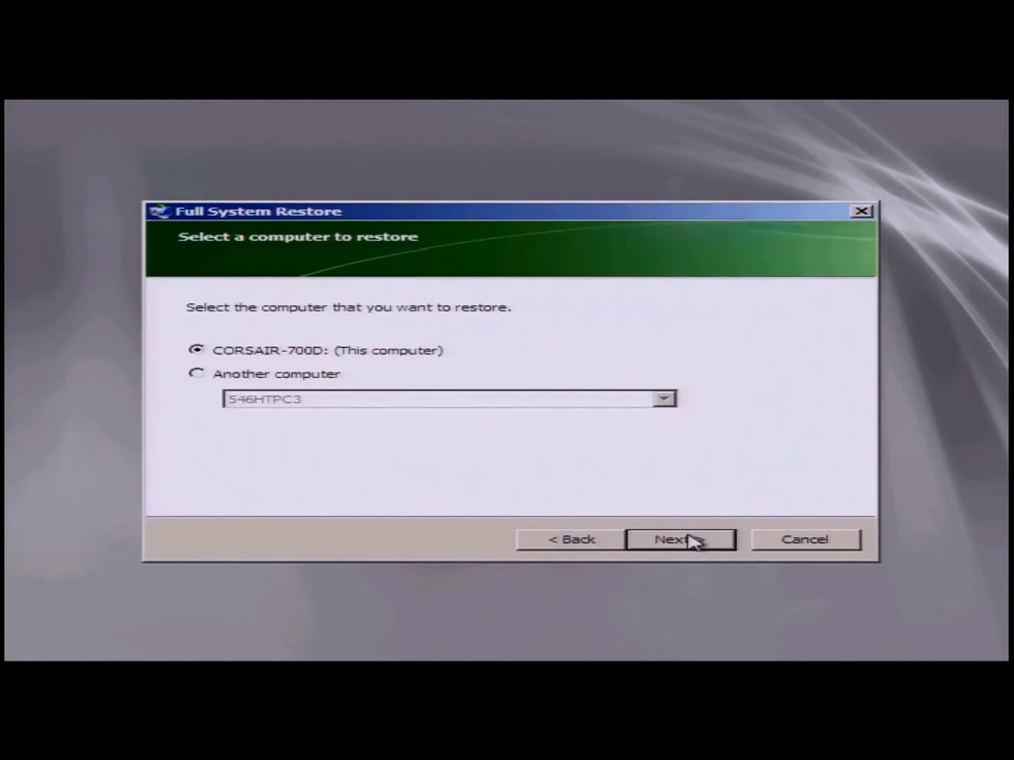
click(691, 540)
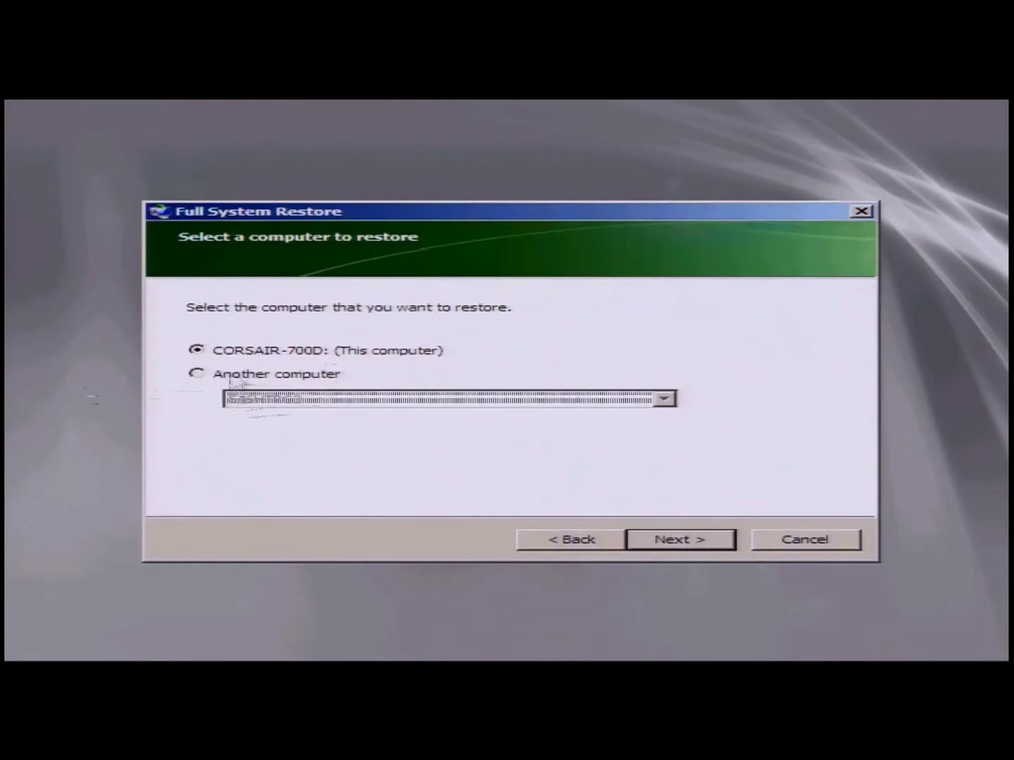
- Keep CORSAIR-700D (This computer) as the target and select the 3/20/2011 5:57:00 PM backup
click(236, 373)
click(366, 400)
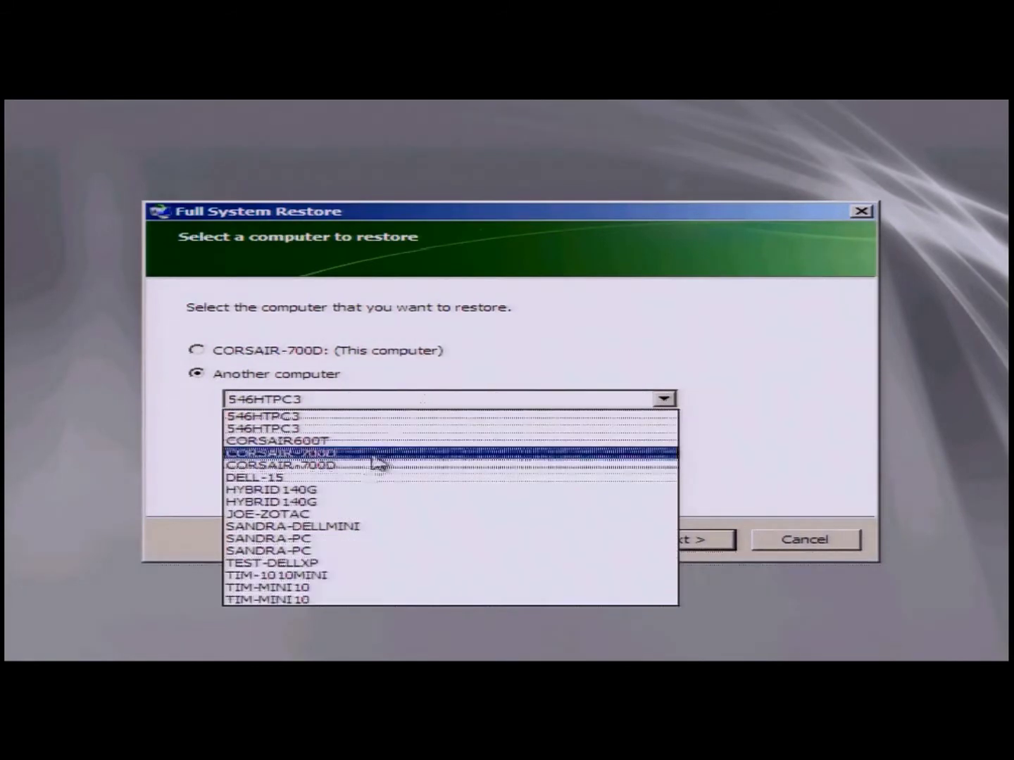
click(440, 358)
click(218, 352)
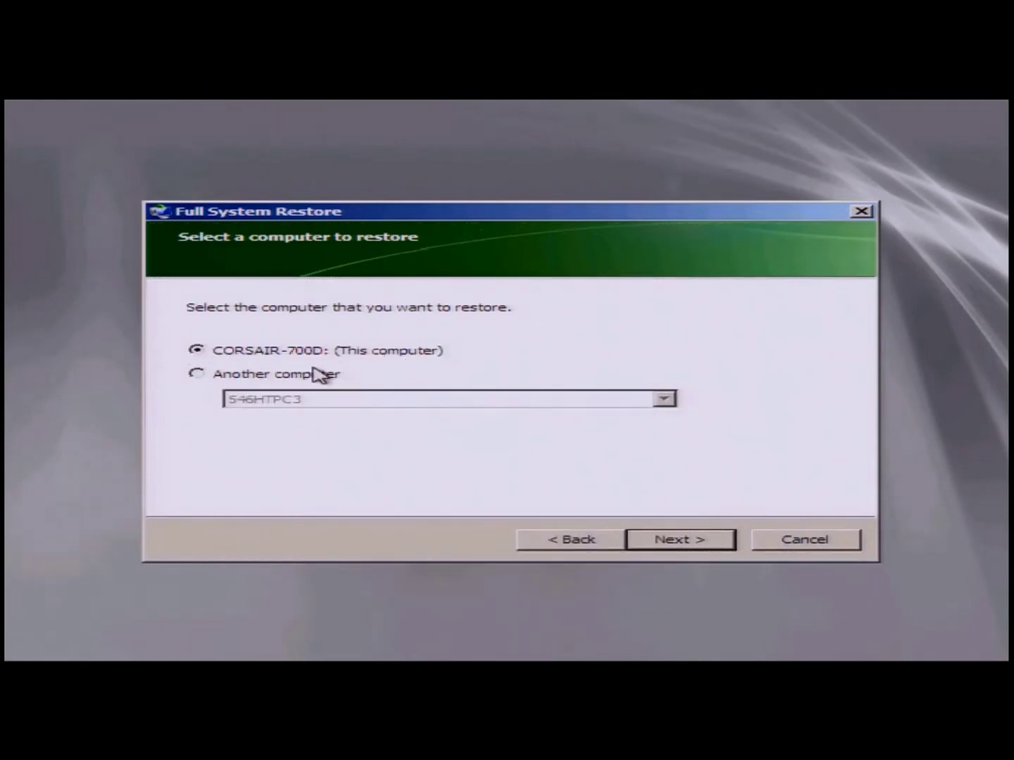
click(677, 540)
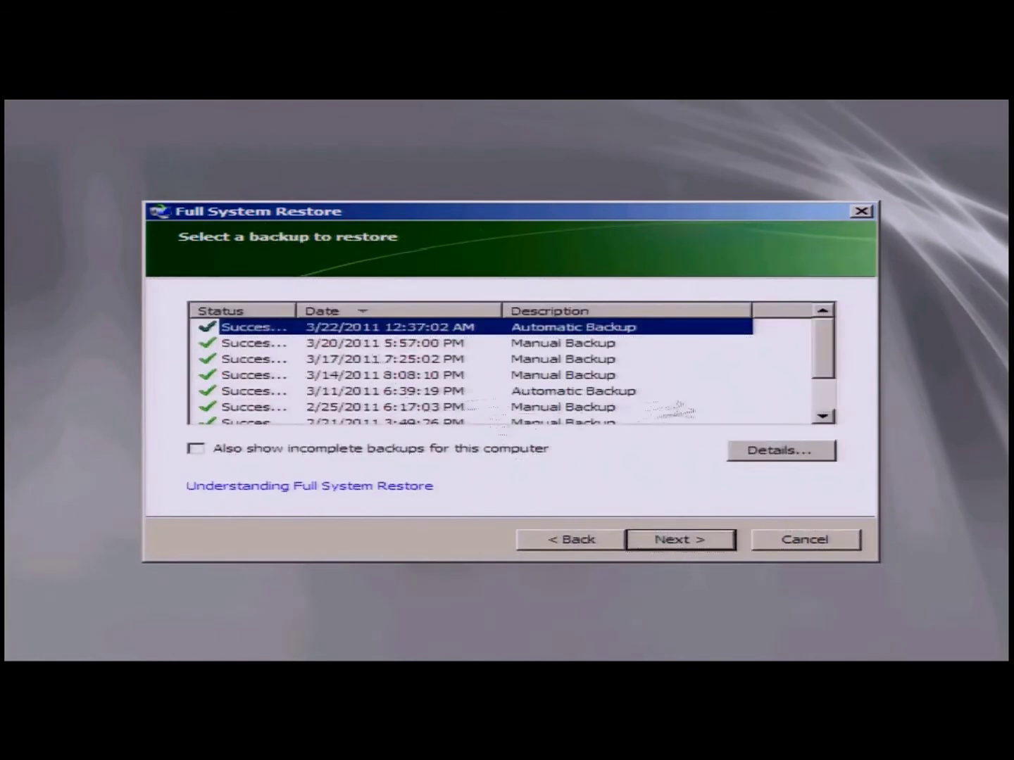
click(369, 346)
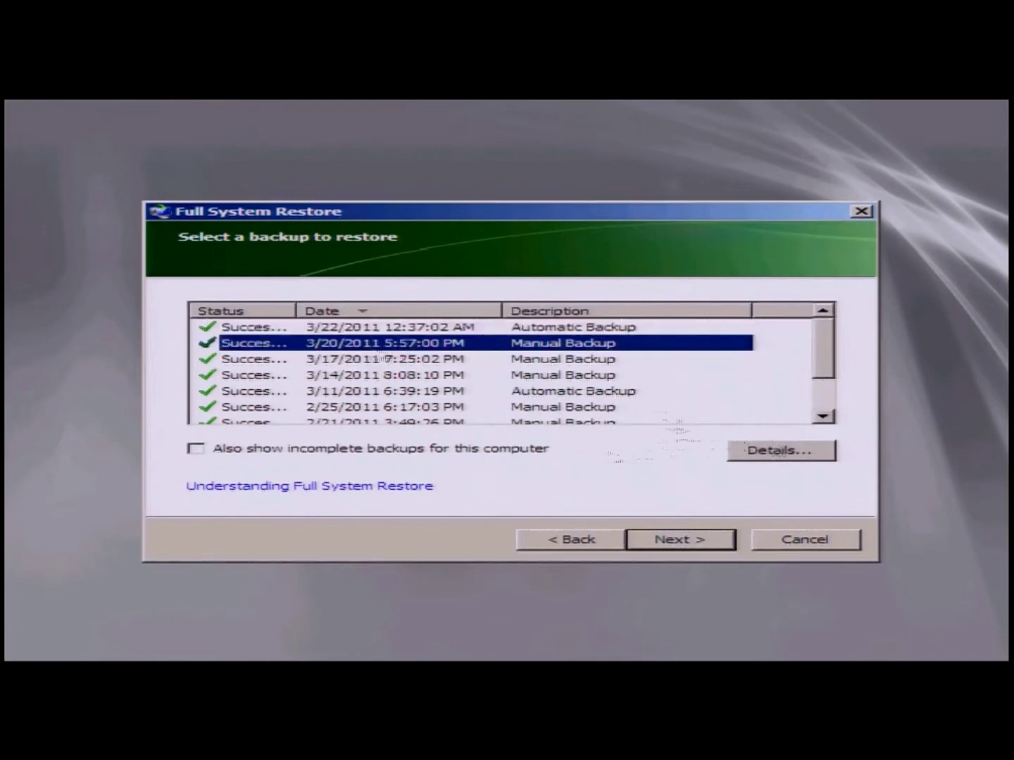
- Review the backup's volumes (D:\ Secondary, C:\ Volume 3, F:\ GPT Test Drive, System Reserved) and continue
click(774, 450)
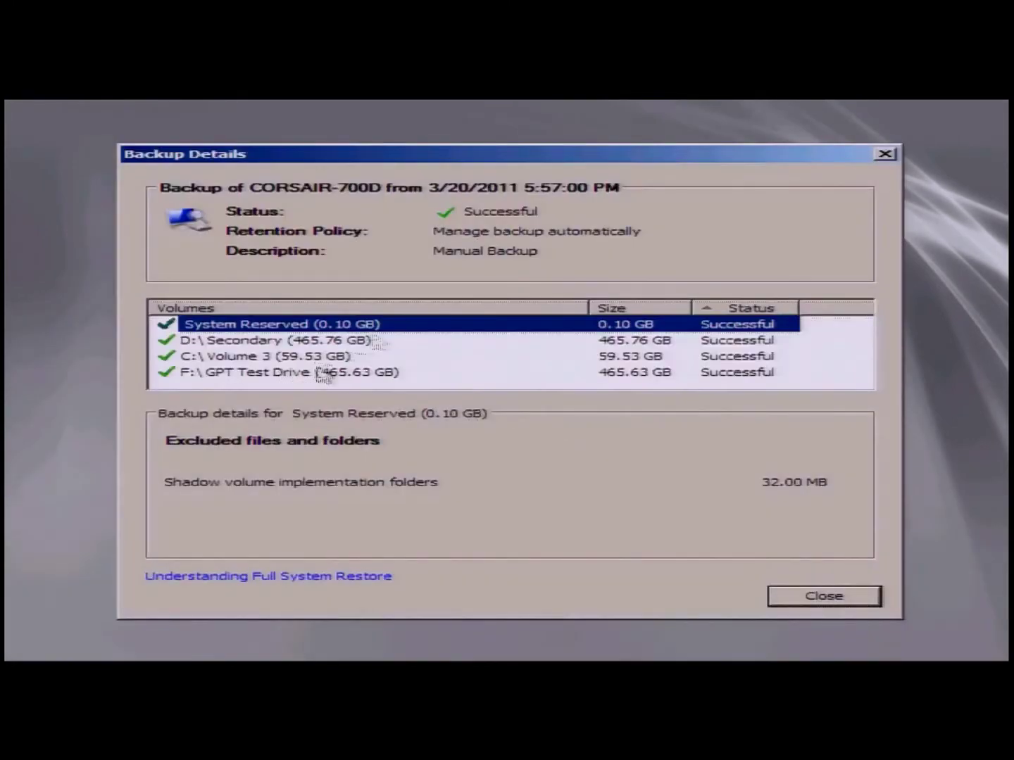
click(351, 341)
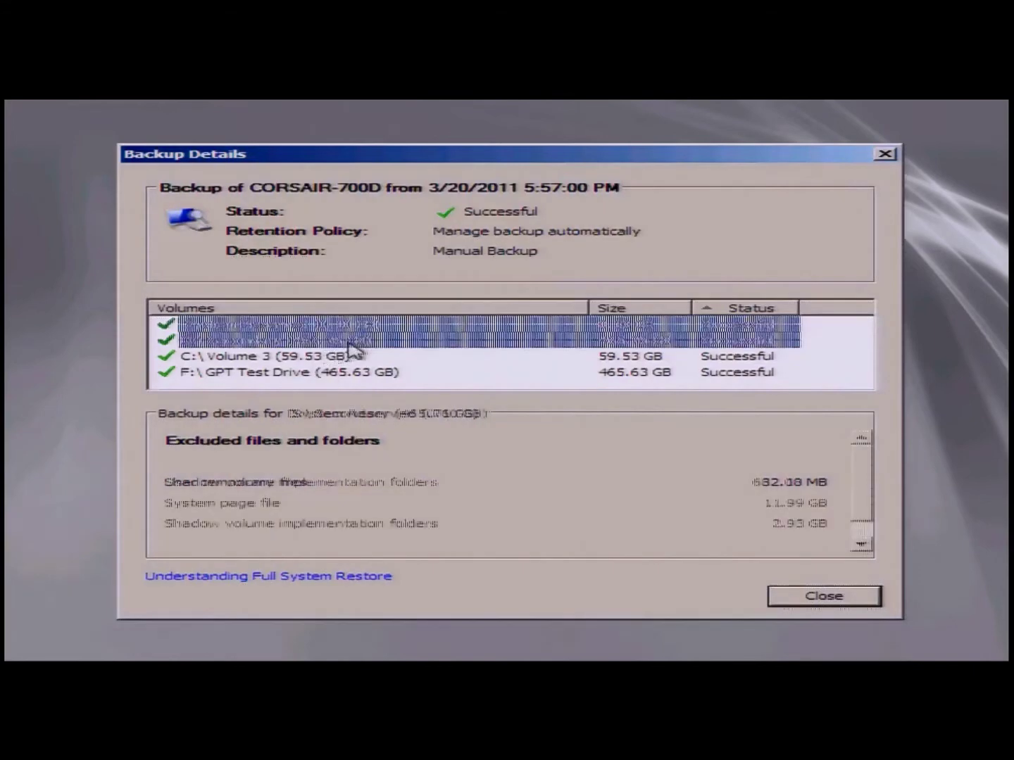
click(309, 357)
click(311, 372)
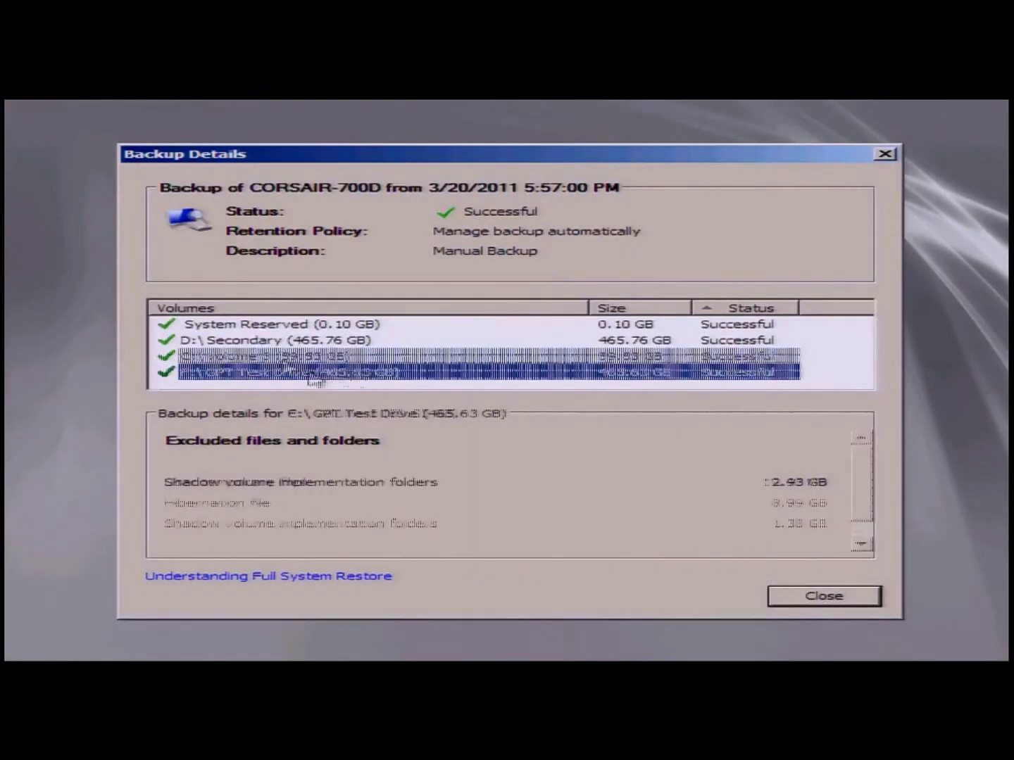
click(301, 356)
click(299, 325)
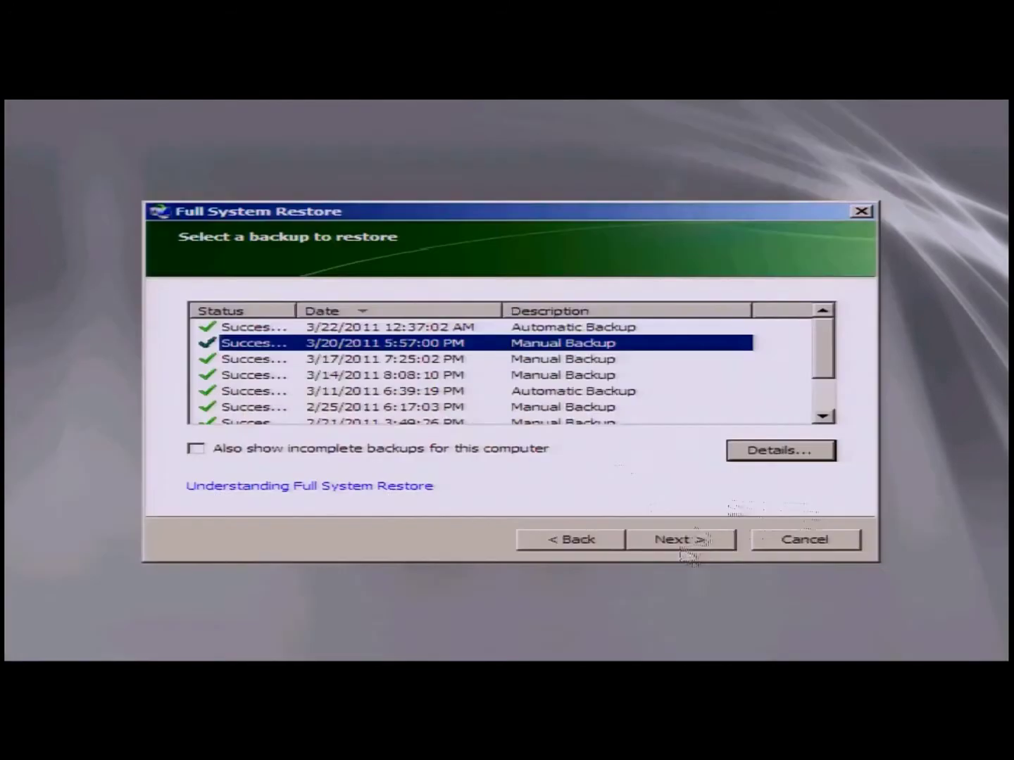
click(681, 546)
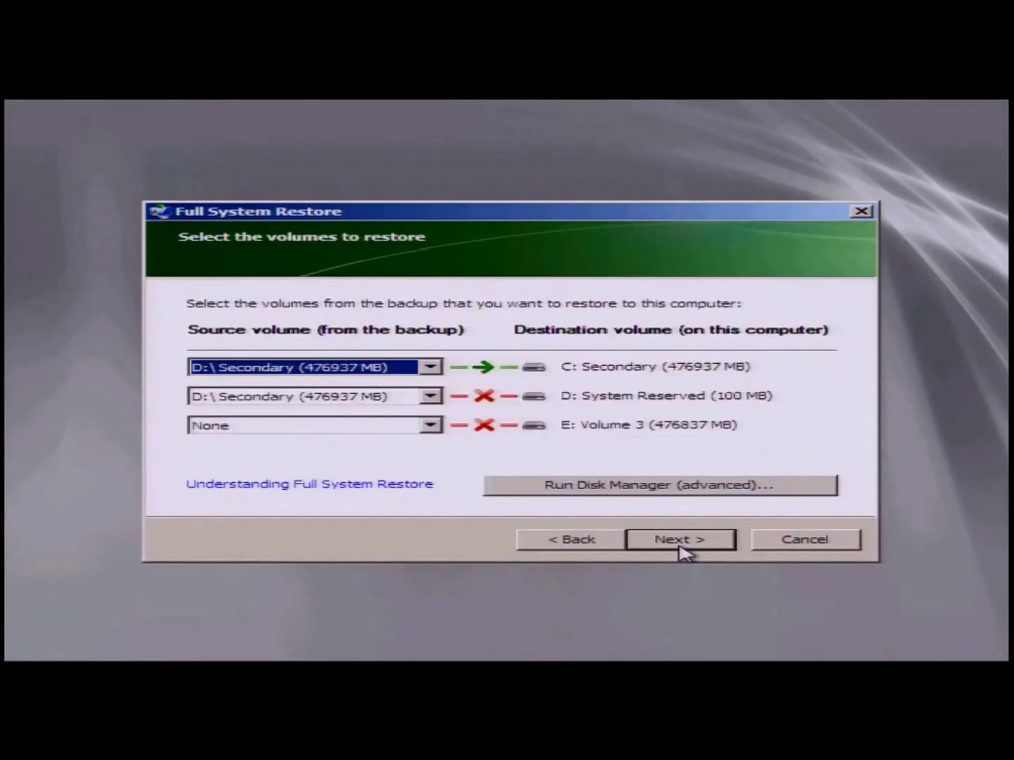
- Attempt the volume mapping, then launch Run Disk Manager (advanced) to rework the destination disk
click(681, 551)
click(617, 494)
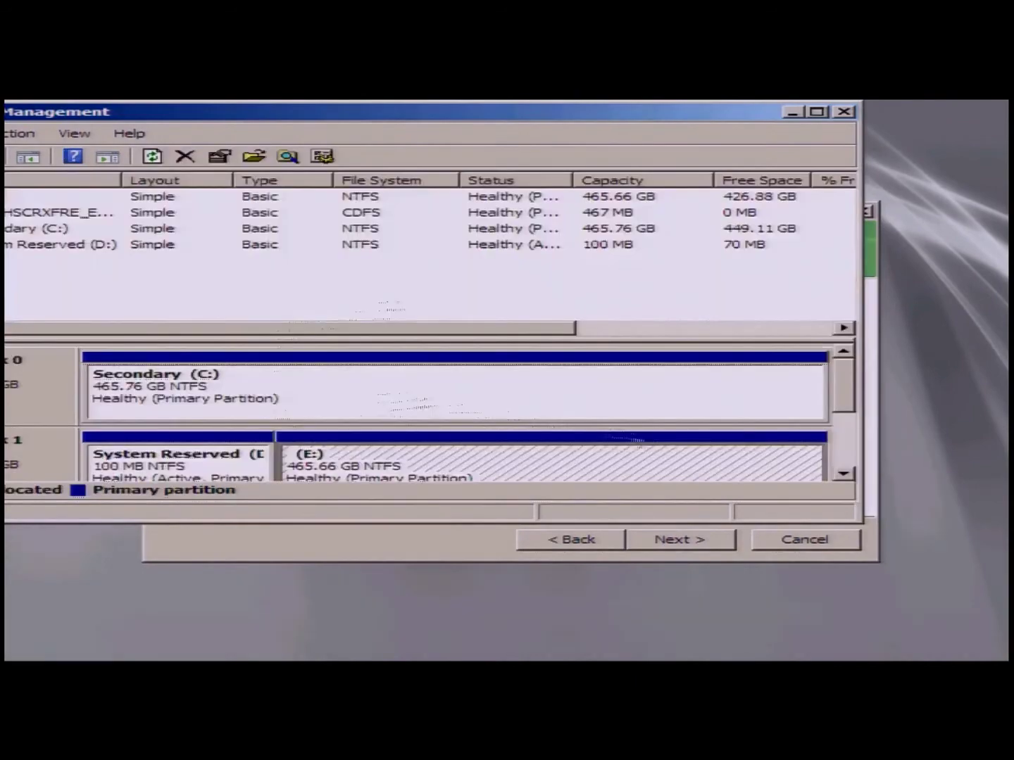
- Delete the existing (E:) volume on the new disk
click(842, 477)
right_click(326, 394)
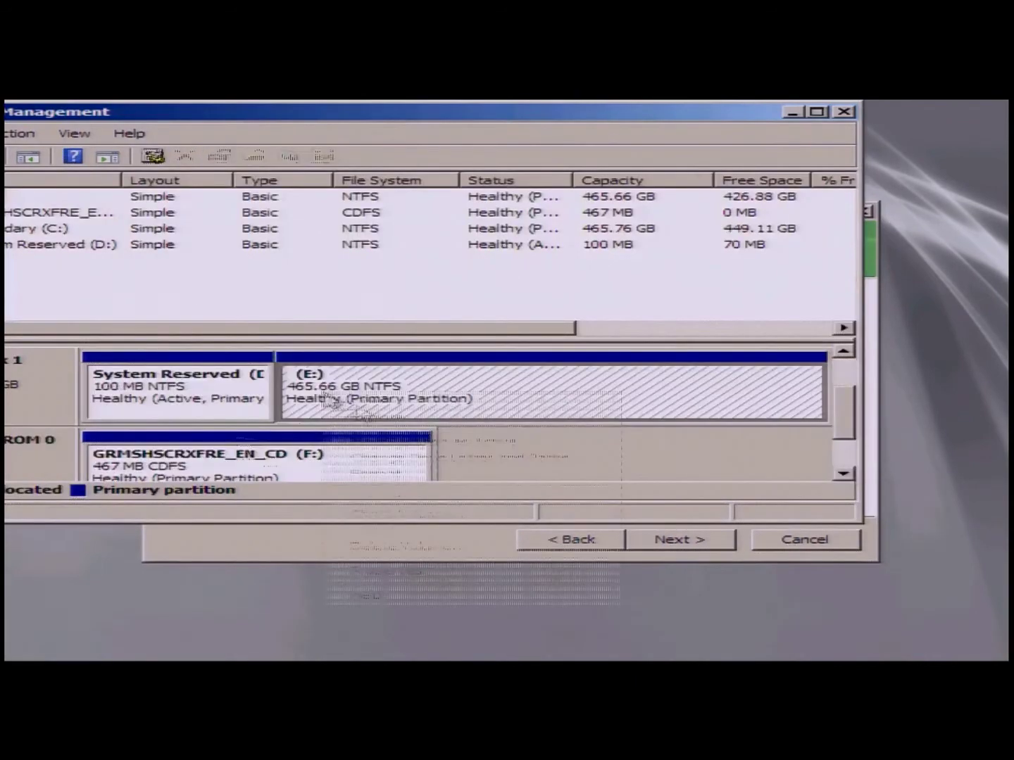
click(389, 548)
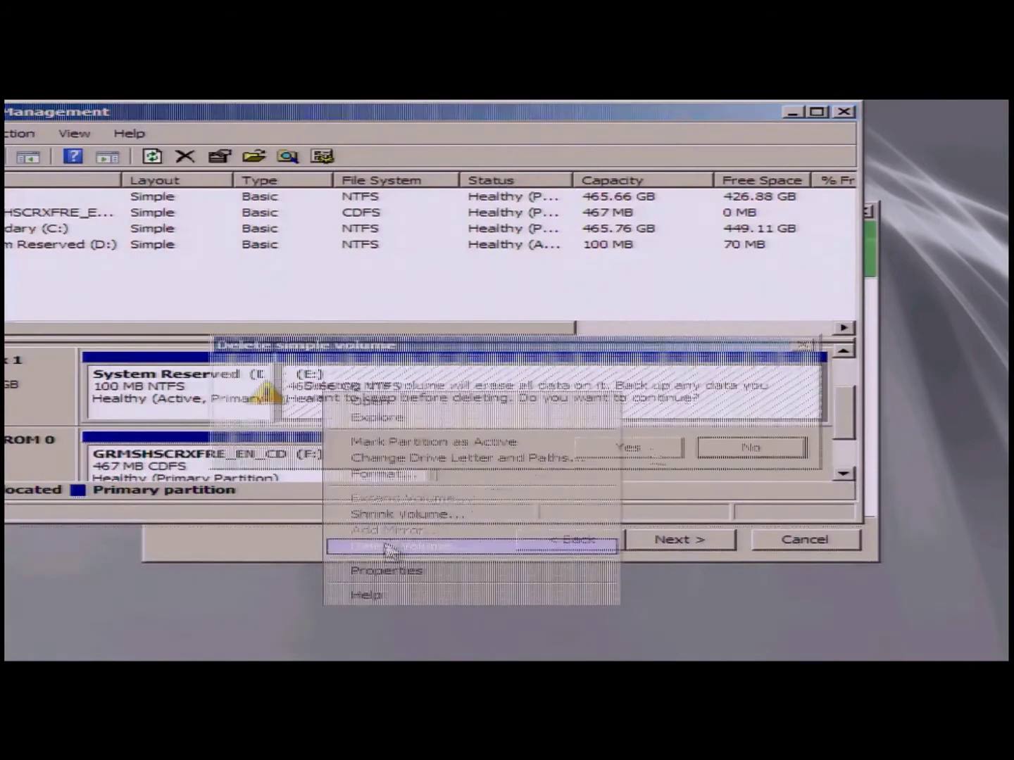
click(658, 456)
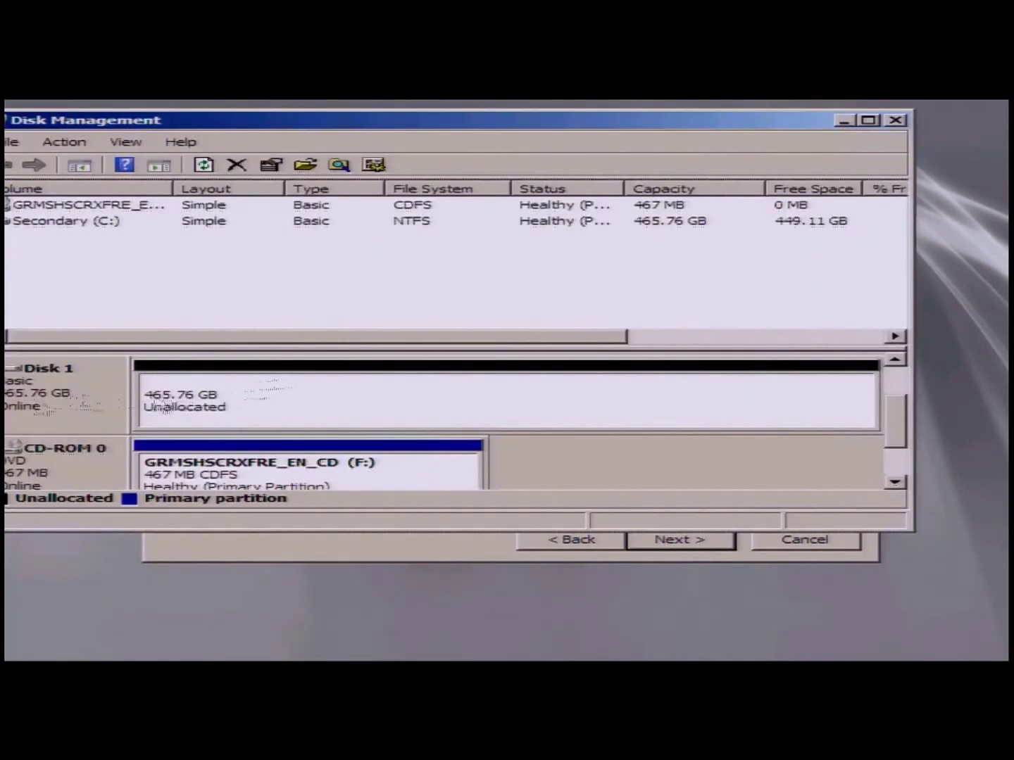
- Create a 100 MB NTFS simple volume with drive letter D in Disk 1's unallocated space
click(216, 407)
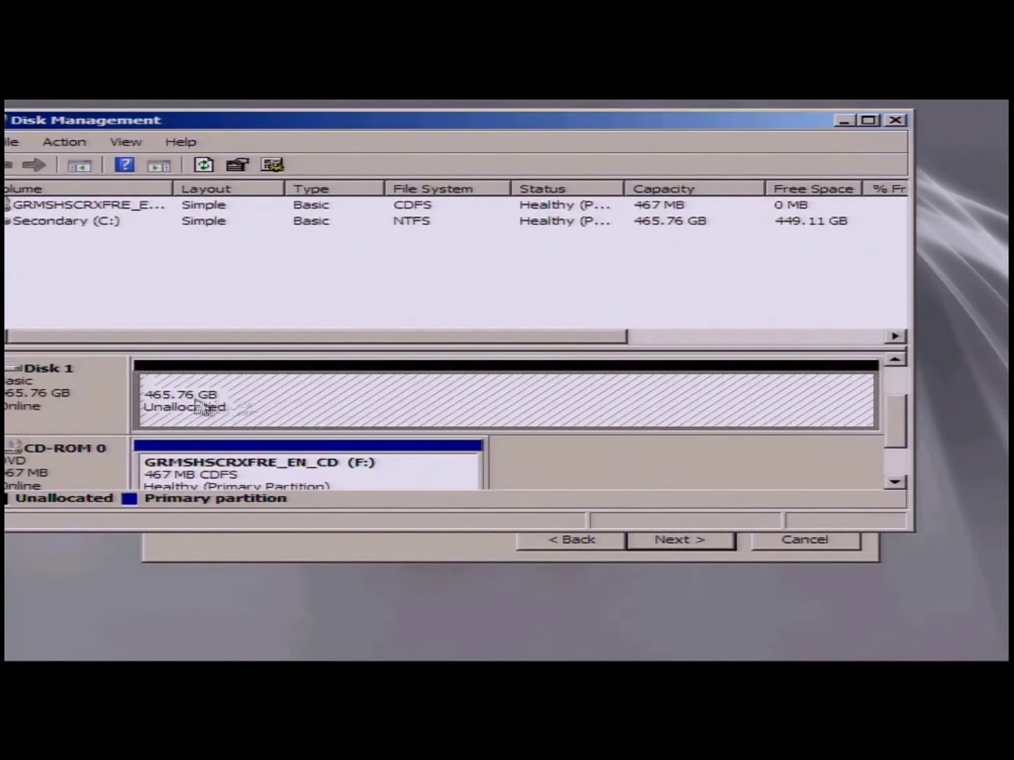
right_click(200, 408)
click(257, 410)
click(563, 535)
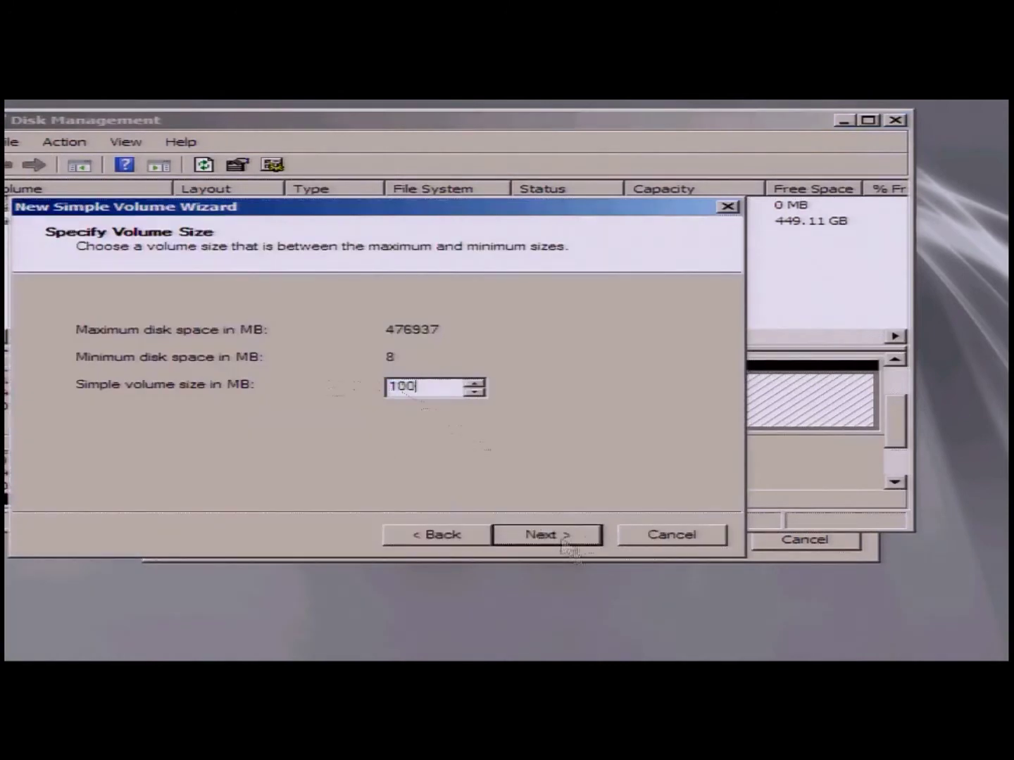
click(561, 542)
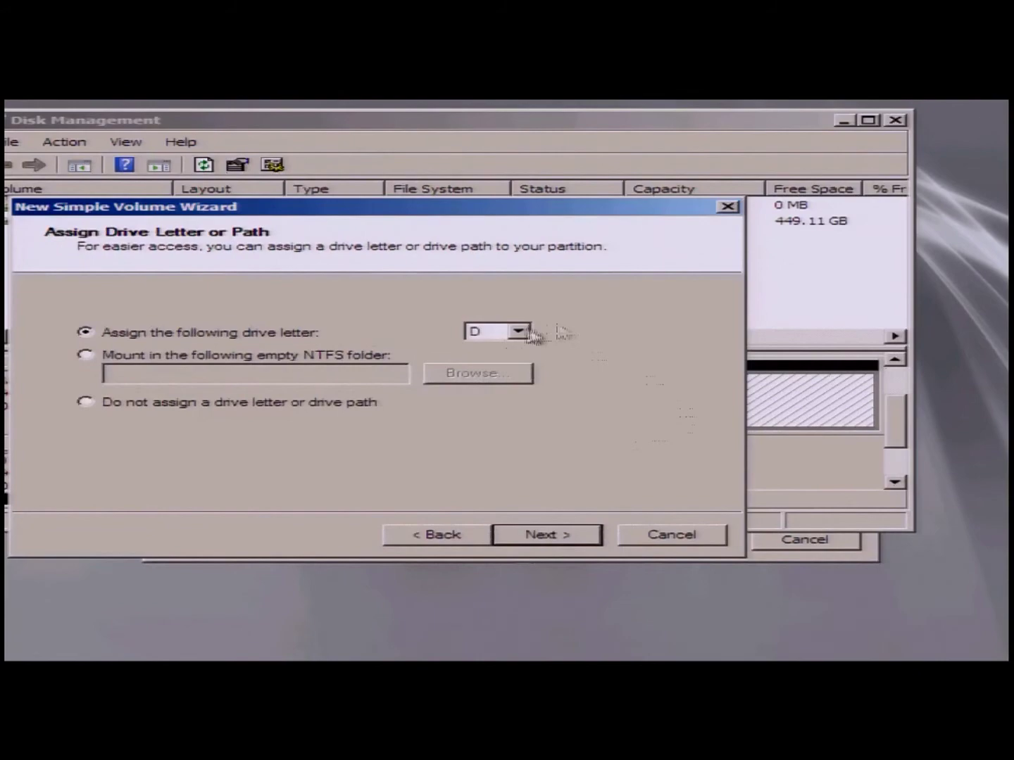
click(544, 537)
click(556, 538)
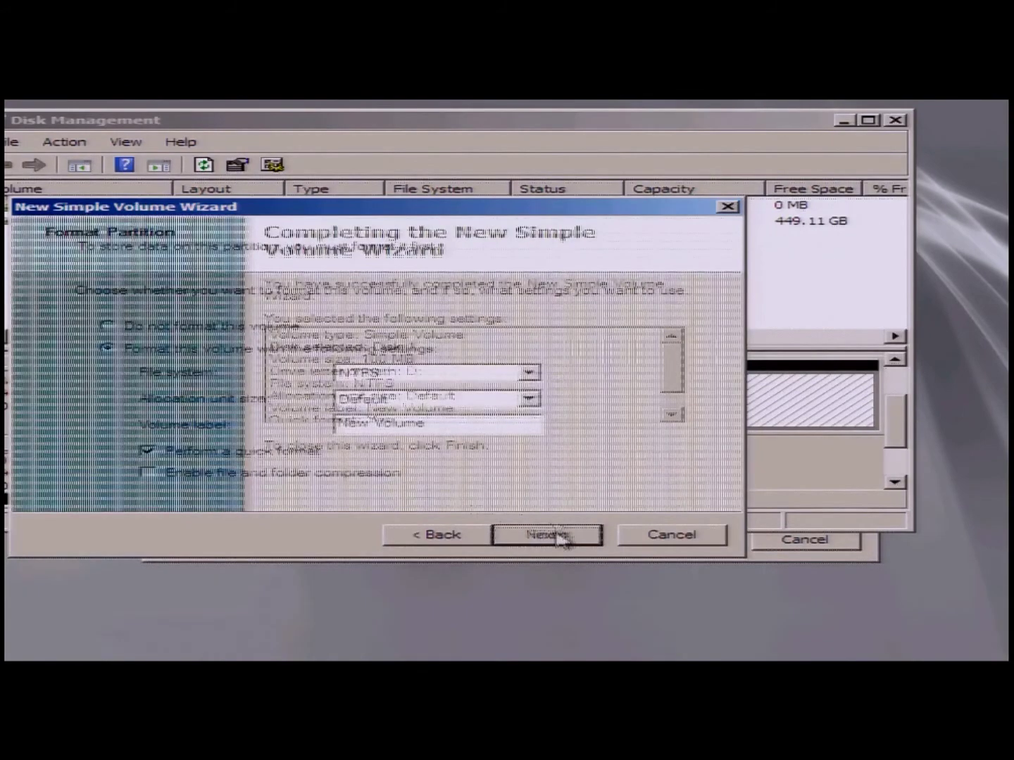
click(554, 536)
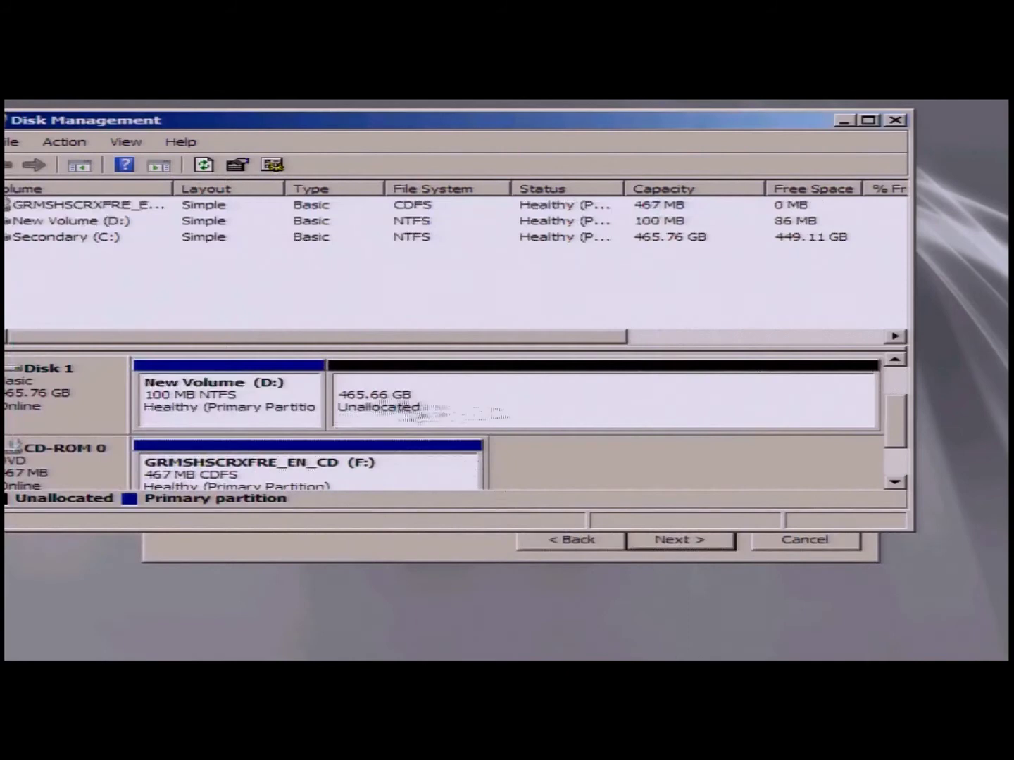
- Create an NTFS volume E: from the remaining 465.66 GB of unallocated space
right_click(387, 397)
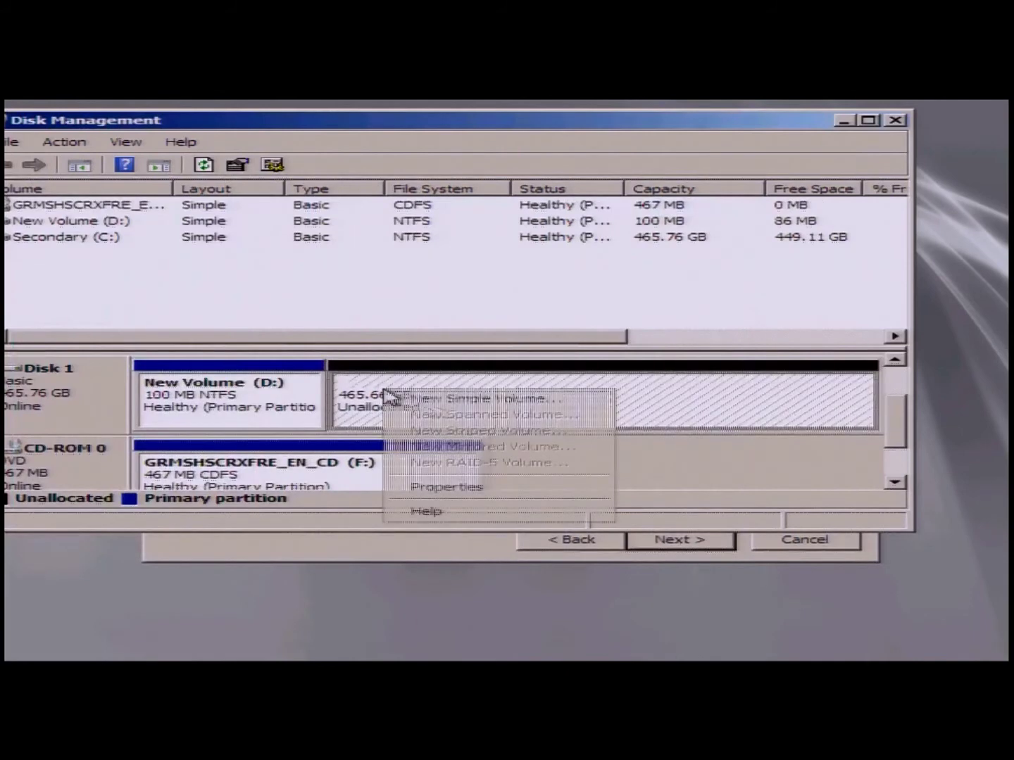
click(440, 404)
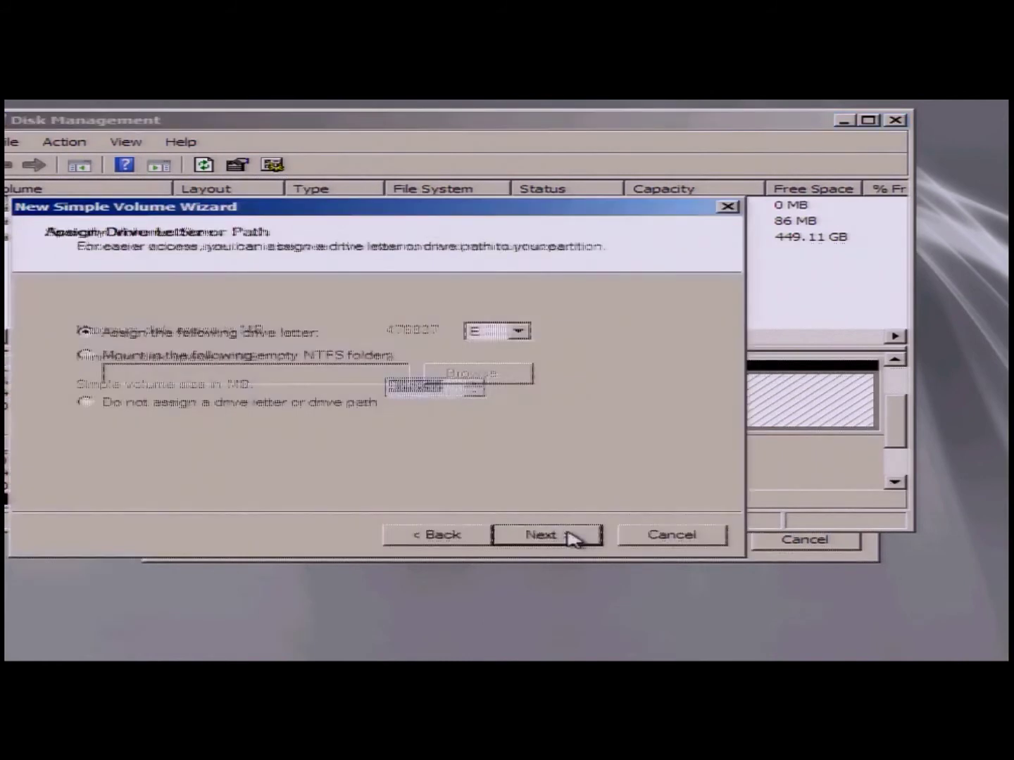
click(567, 536)
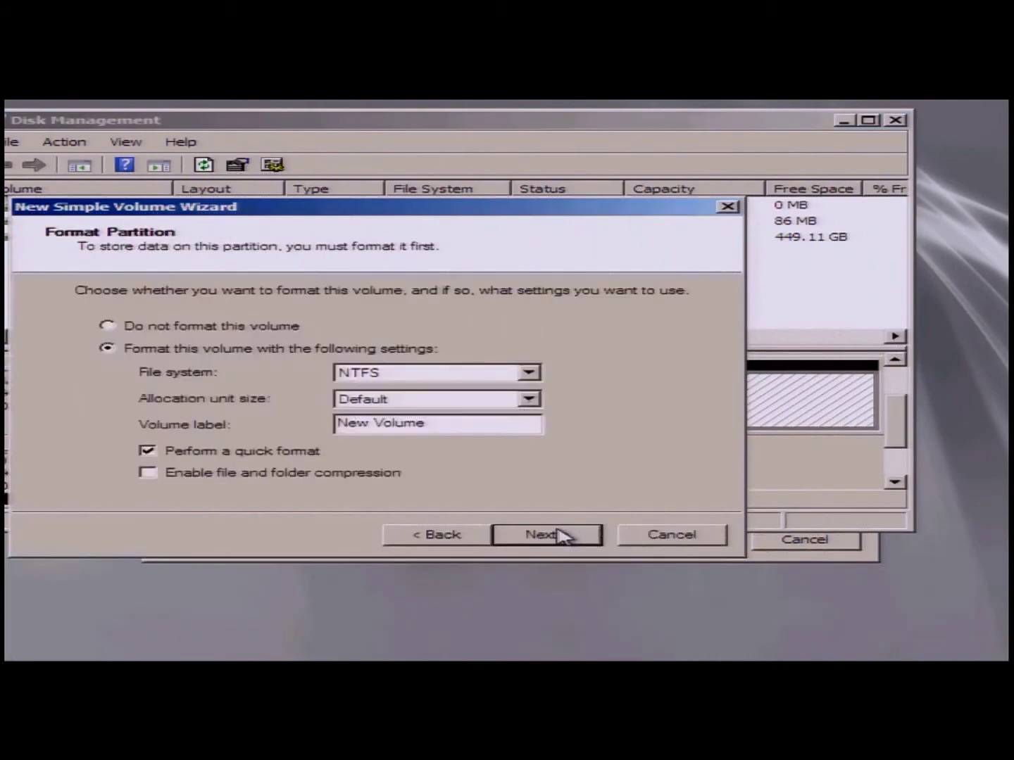
click(558, 533)
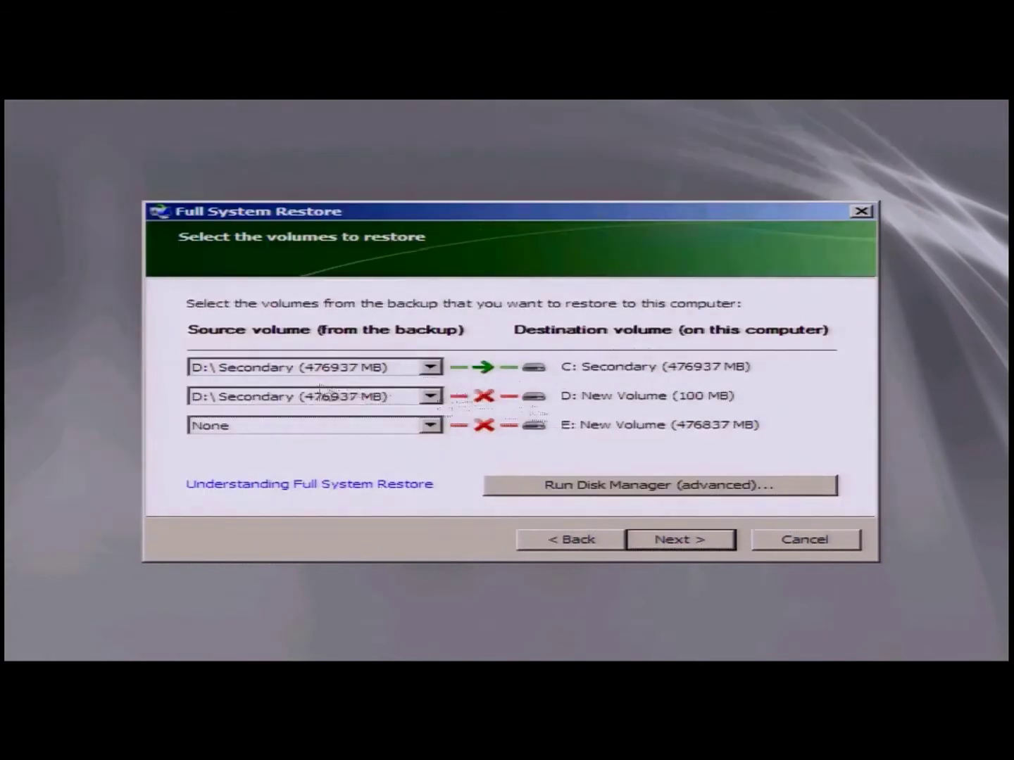
- Choose the 3/20/2011 5:57 PM manual backup and set C: Secondary's source to None
click(579, 541)
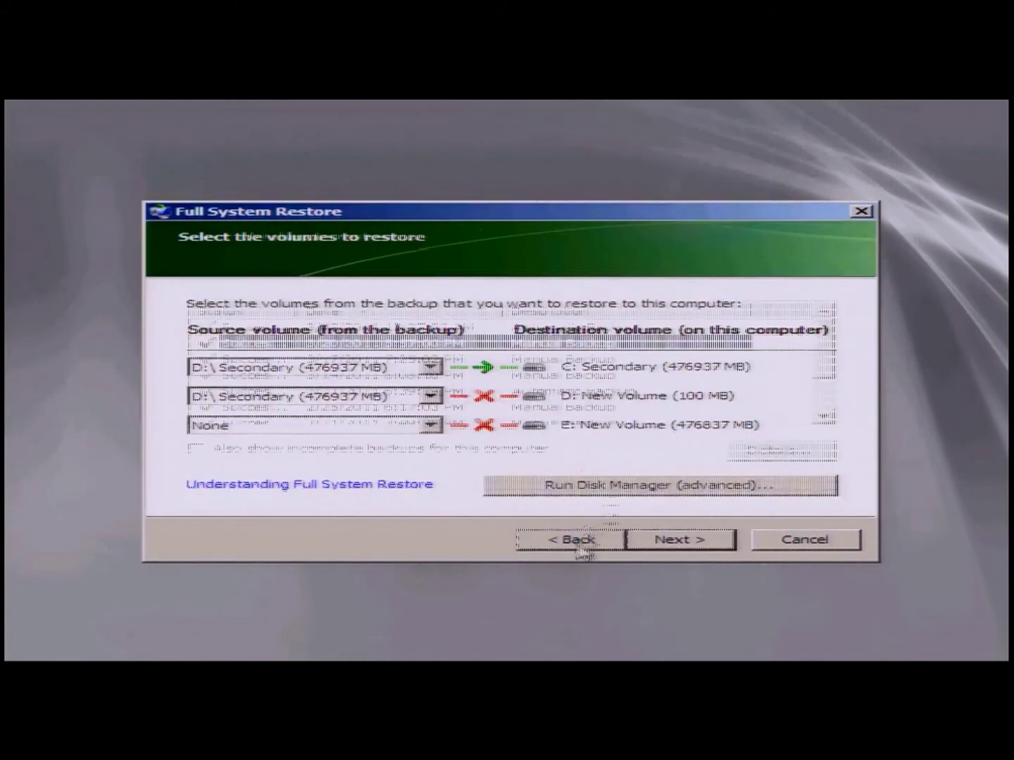
click(677, 541)
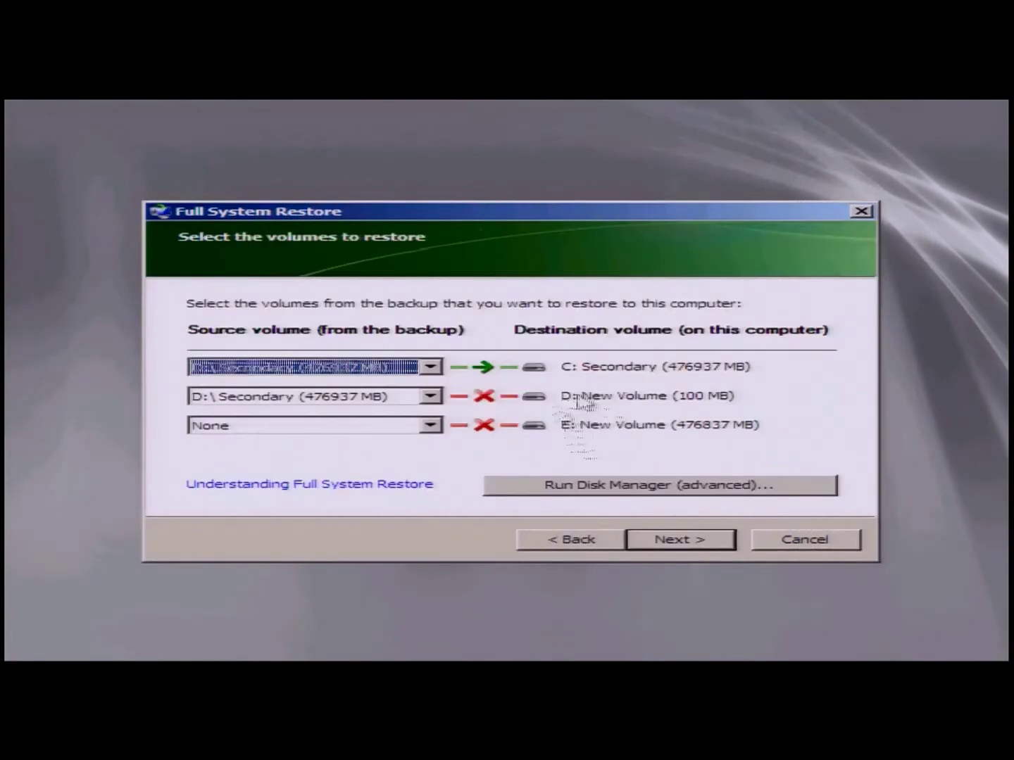
click(430, 369)
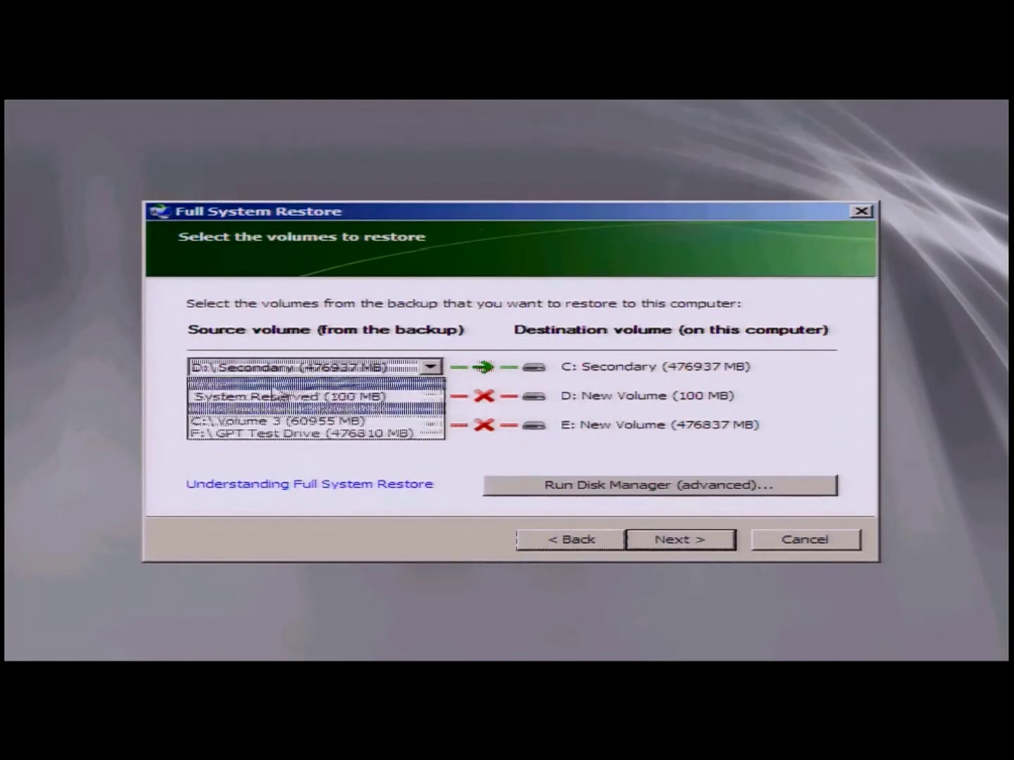
click(276, 394)
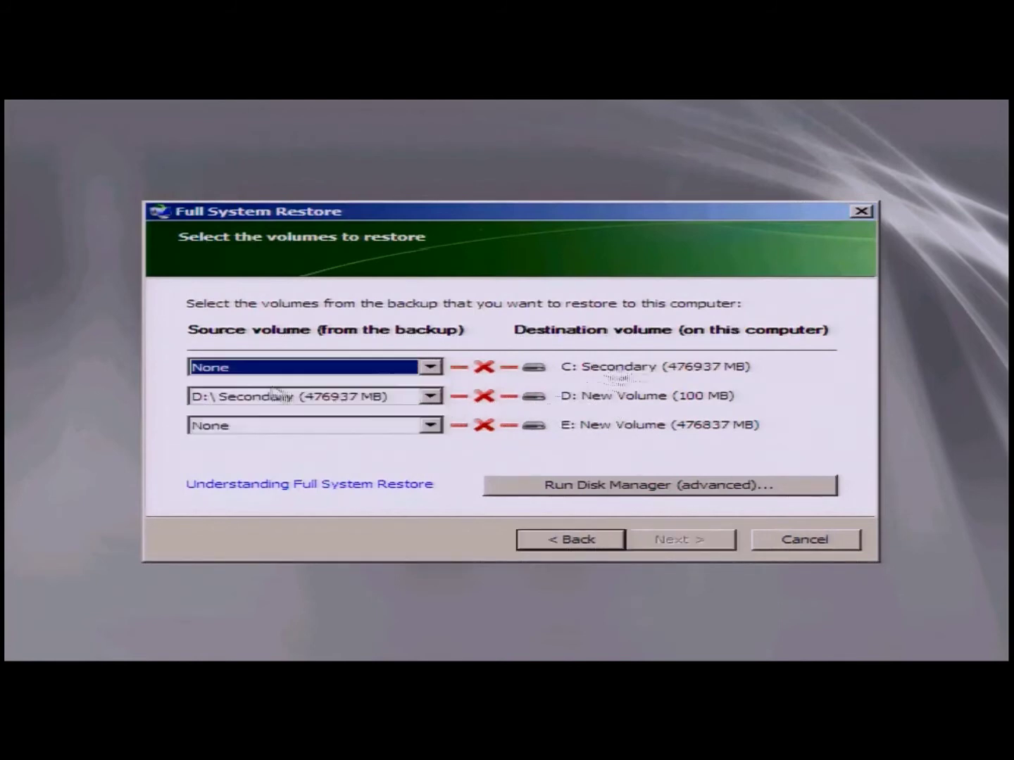
- Map System Reserved onto D: New Volume and C:\ Volume 3 onto E: New Volume, keeping C: Secondary at None
click(430, 397)
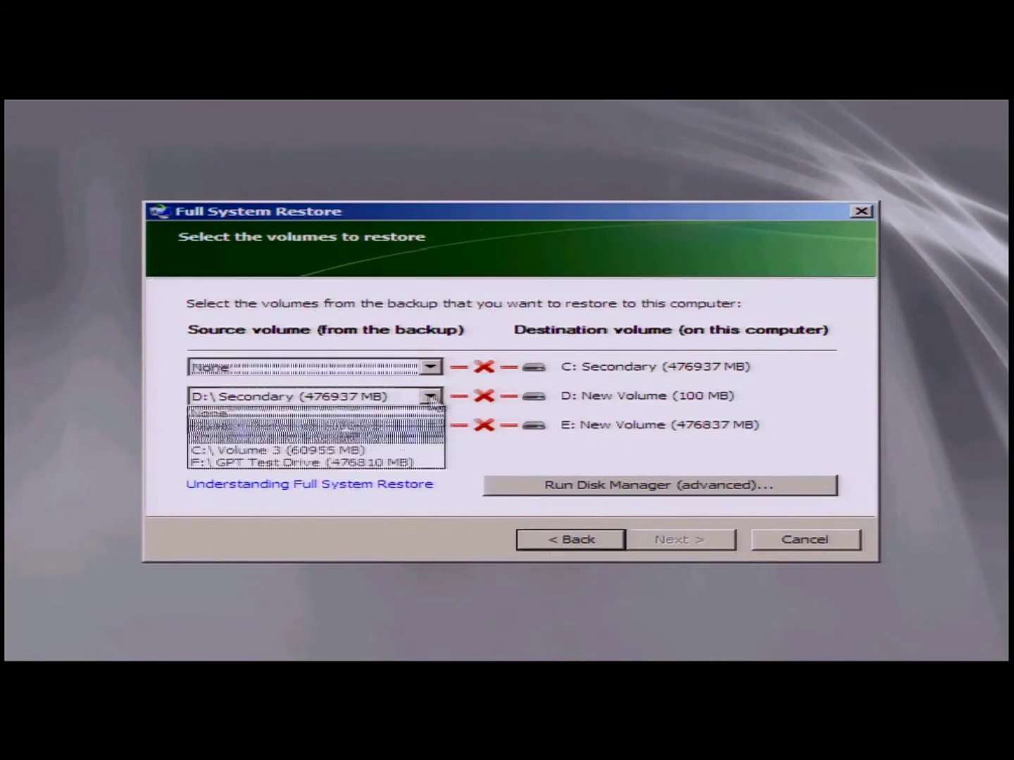
click(319, 427)
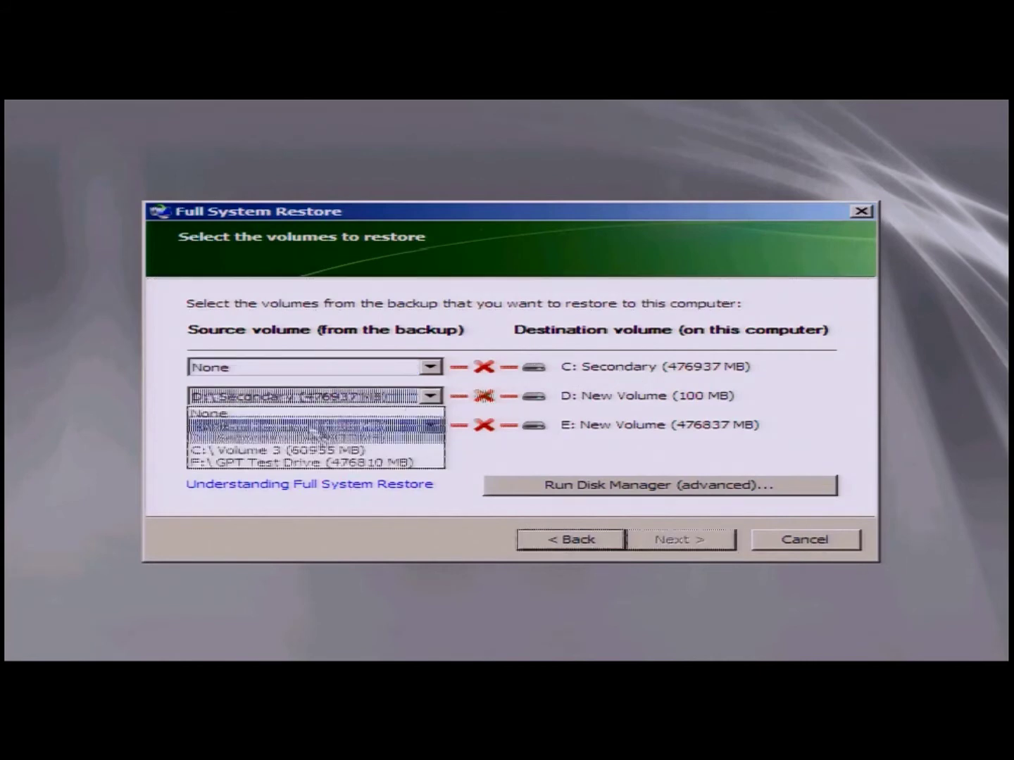
click(430, 426)
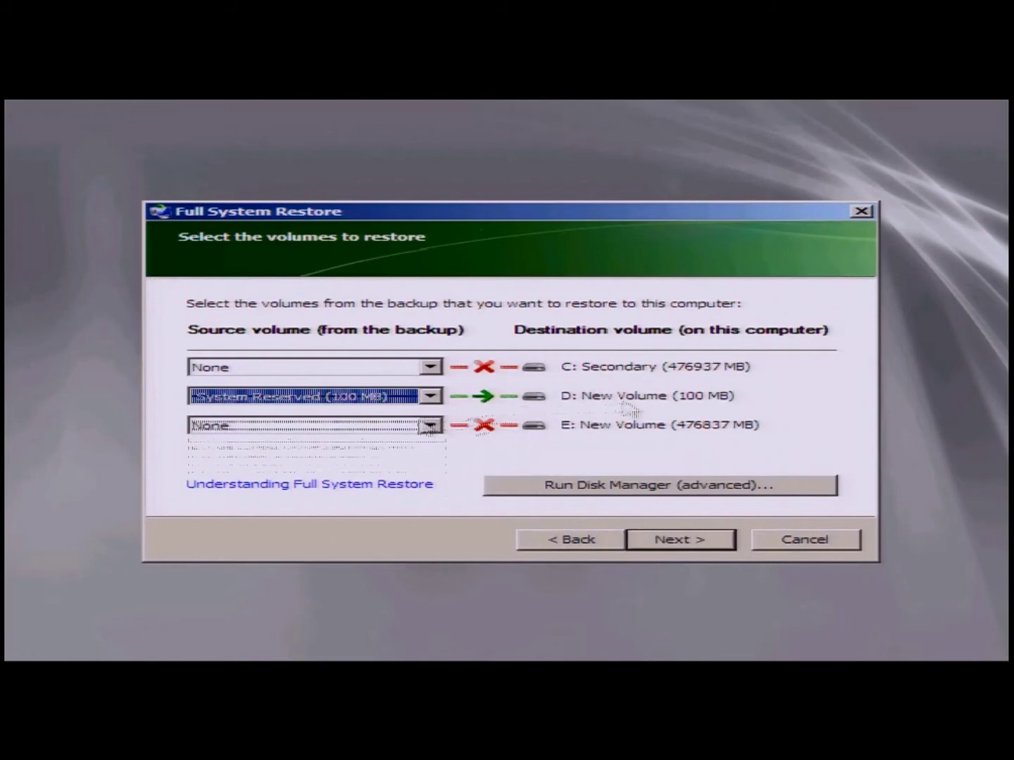
click(295, 479)
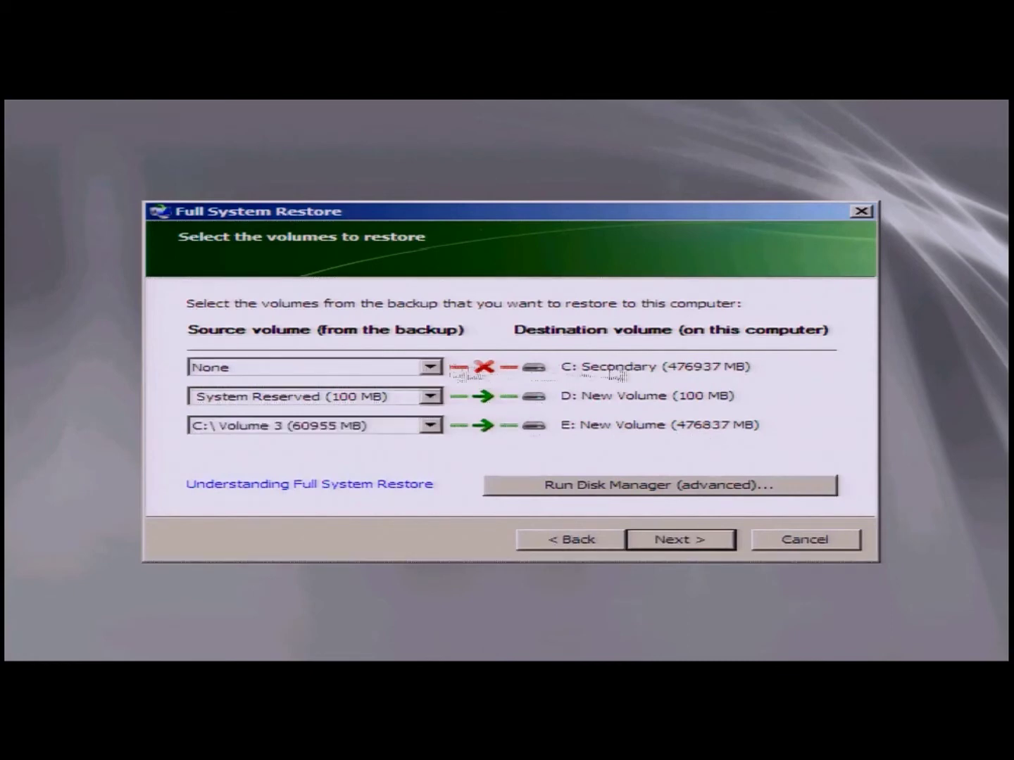
click(431, 367)
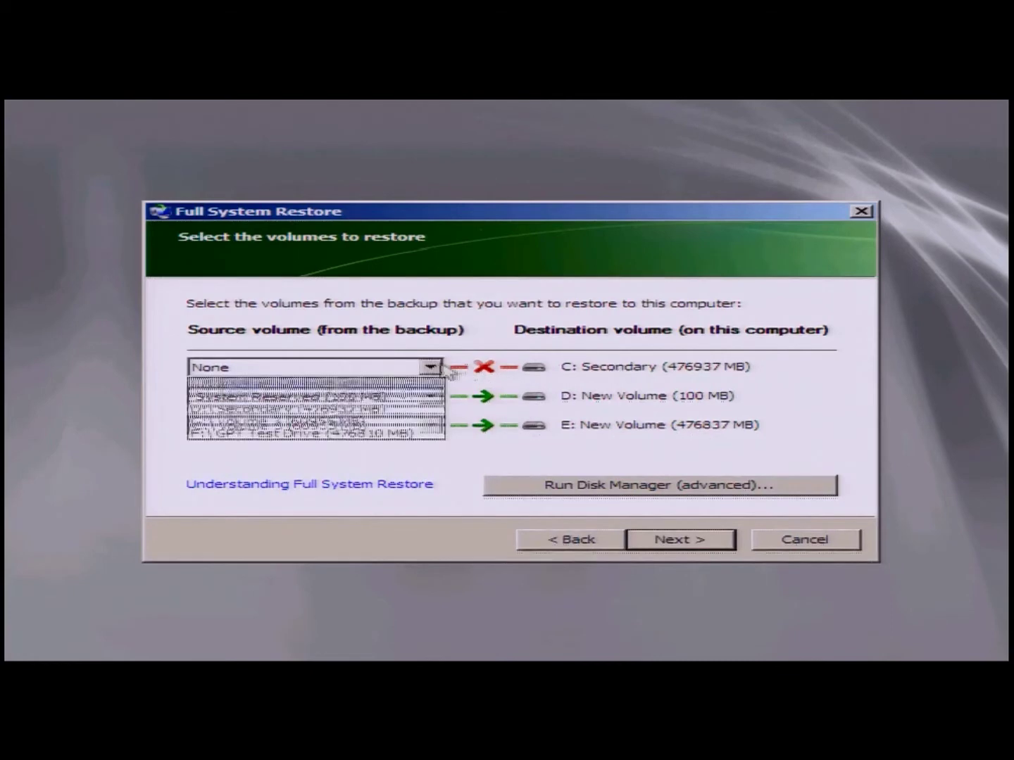
click(318, 409)
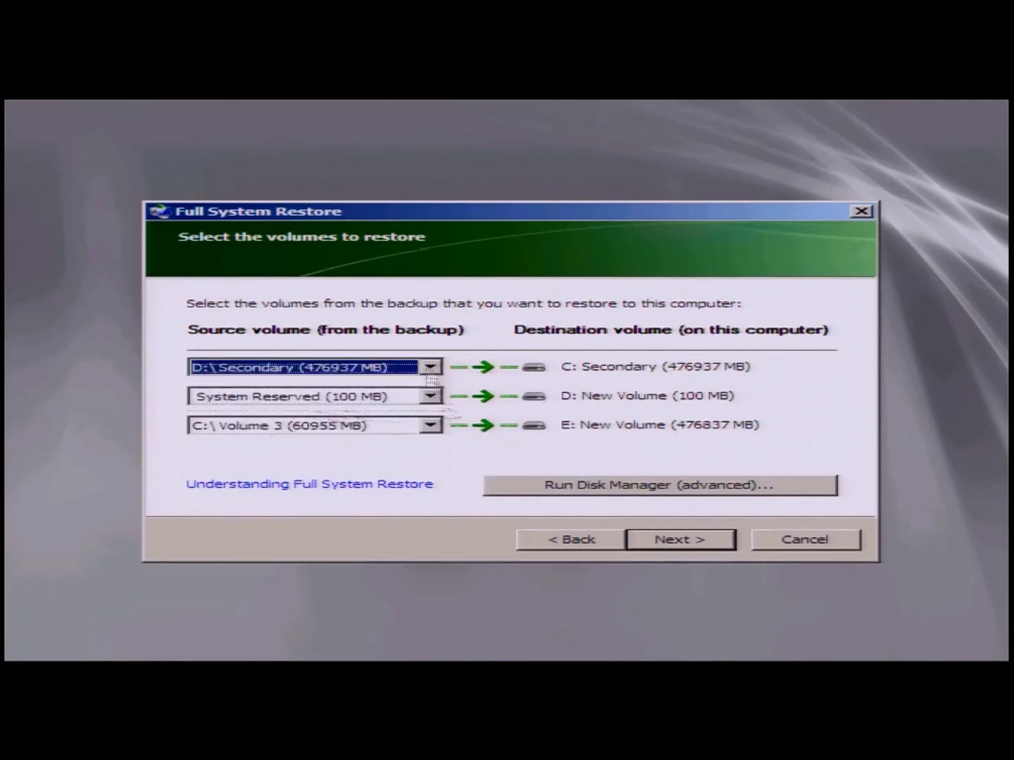
click(429, 369)
click(317, 383)
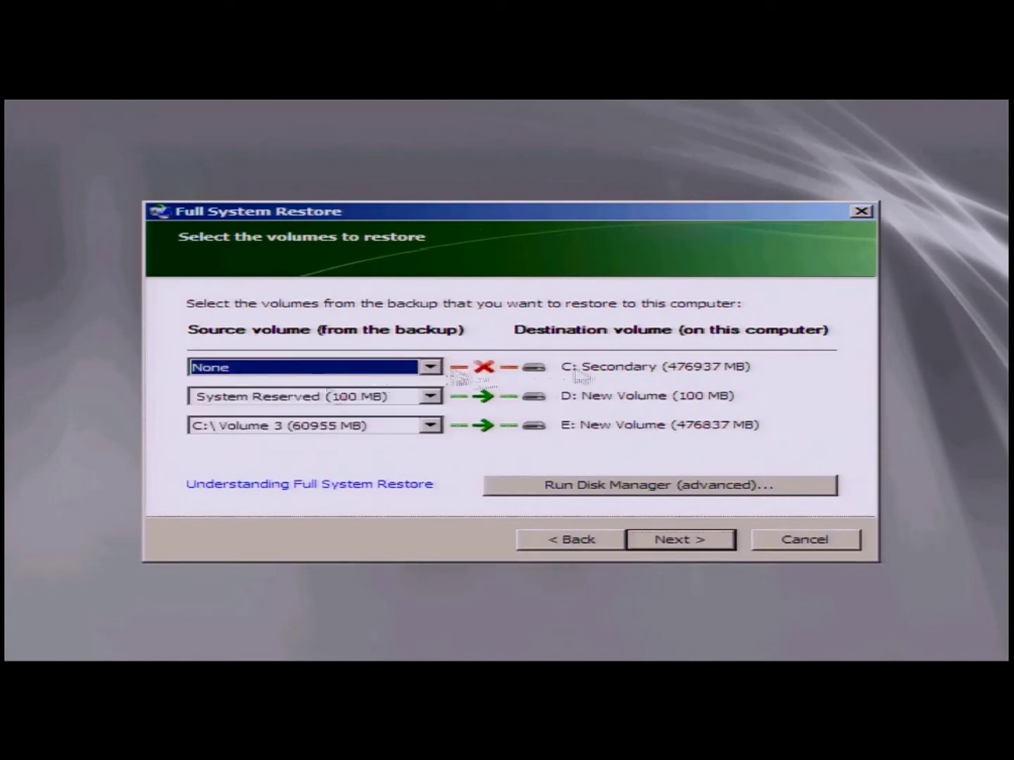
- Confirm the D: and E: volumes, restore them to completion, and finish so the computer restarts
click(680, 540)
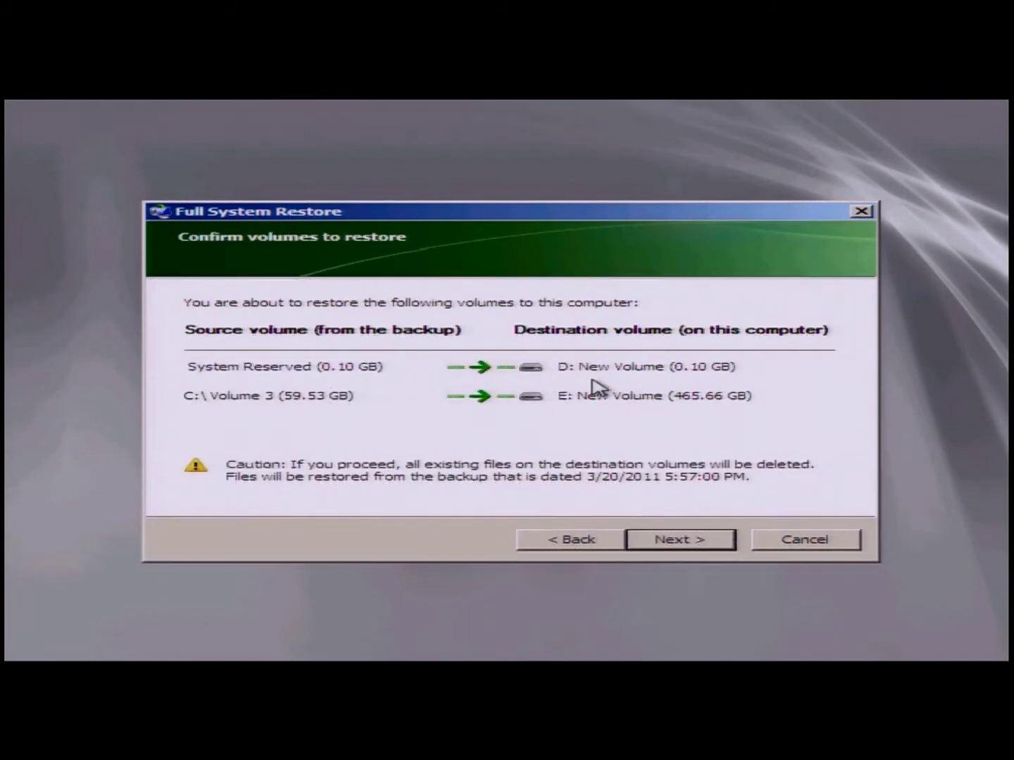
click(675, 540)
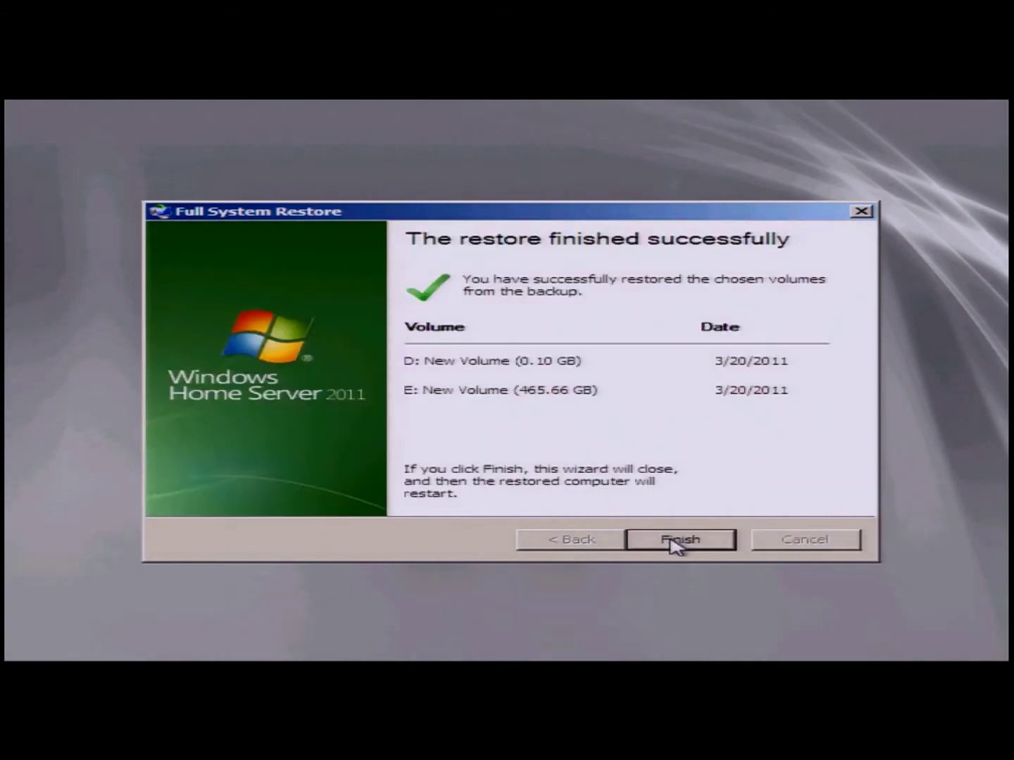
click(676, 545)
click(680, 544)
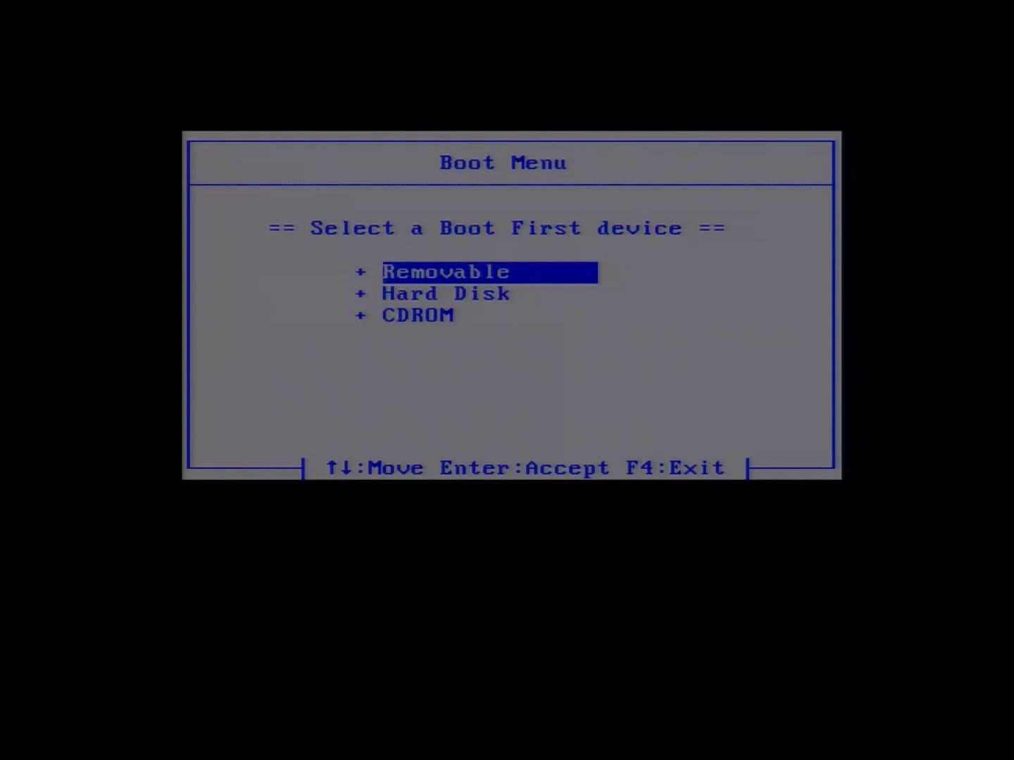
- From the Boot Menu's Hard Disk list, boot from the first disk, AHCI-HDD0
key(Down)
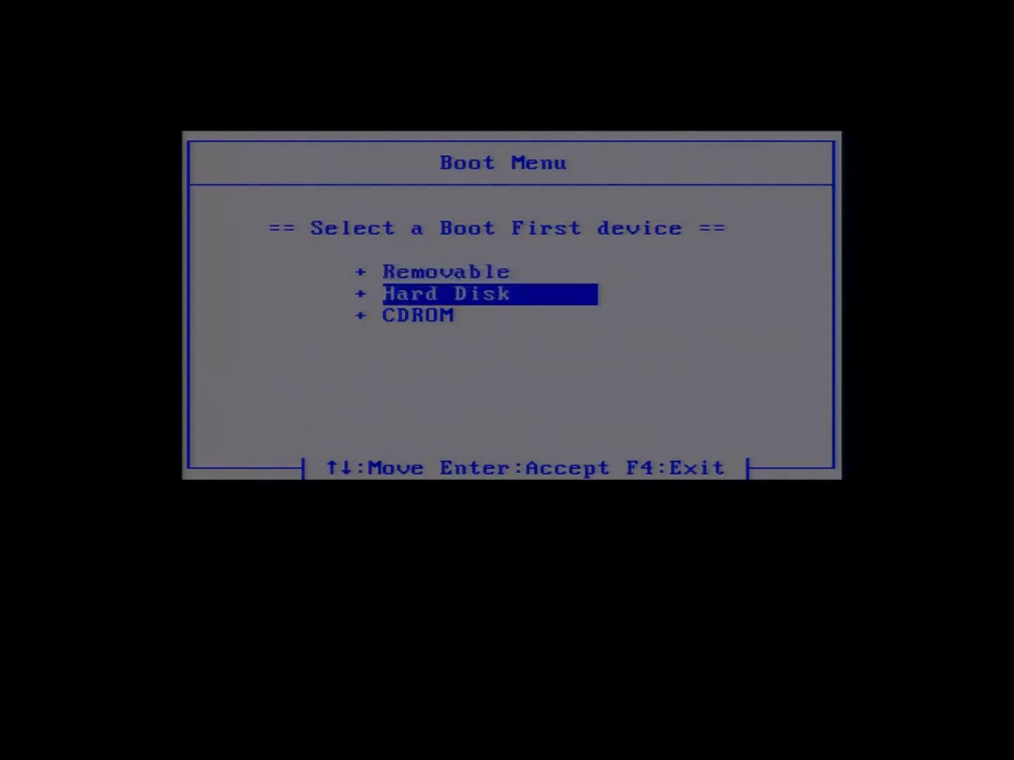
key(Return)
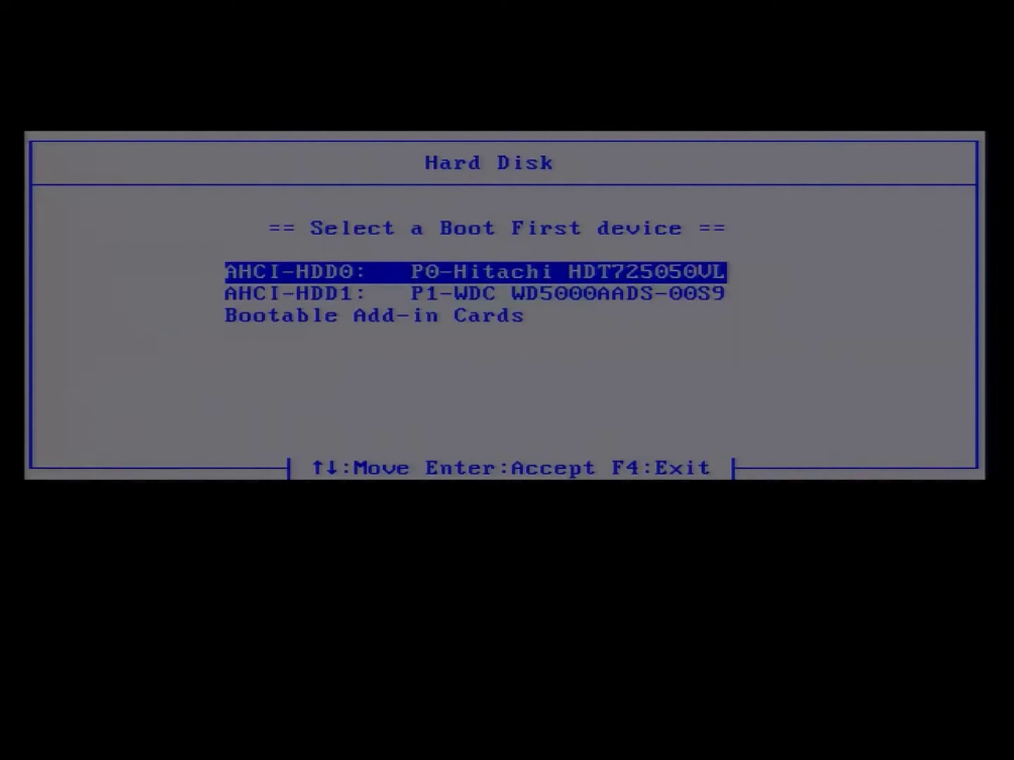
key(Return)
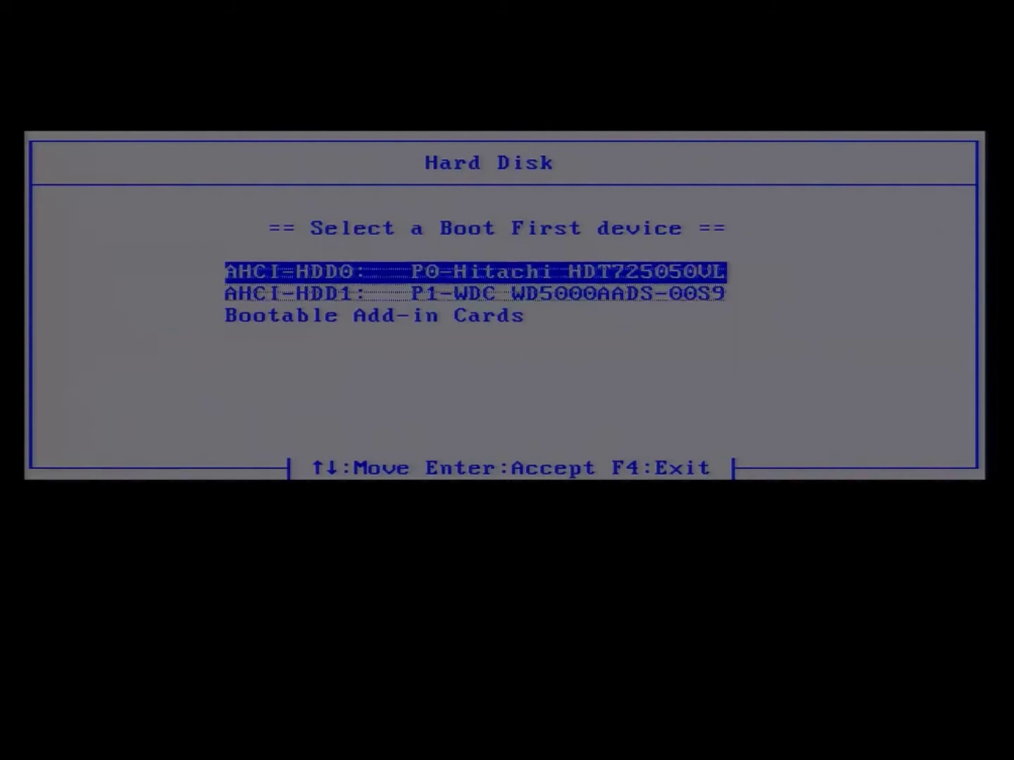
key(Down)
key(Return)
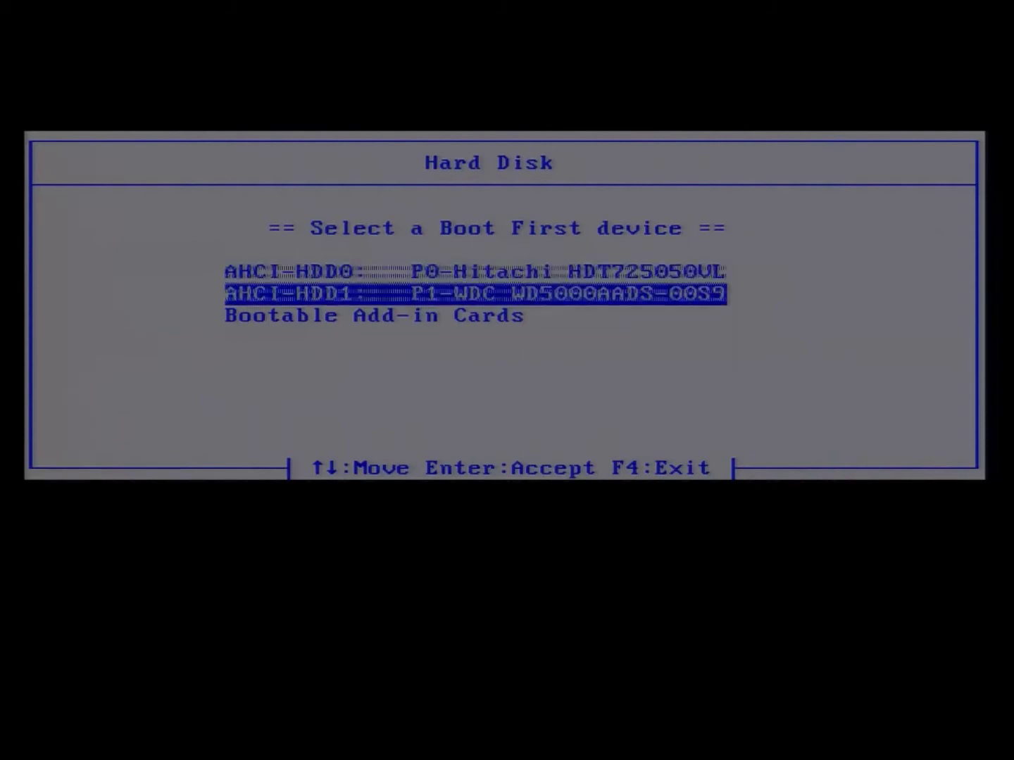
key(Up)
key(Return)
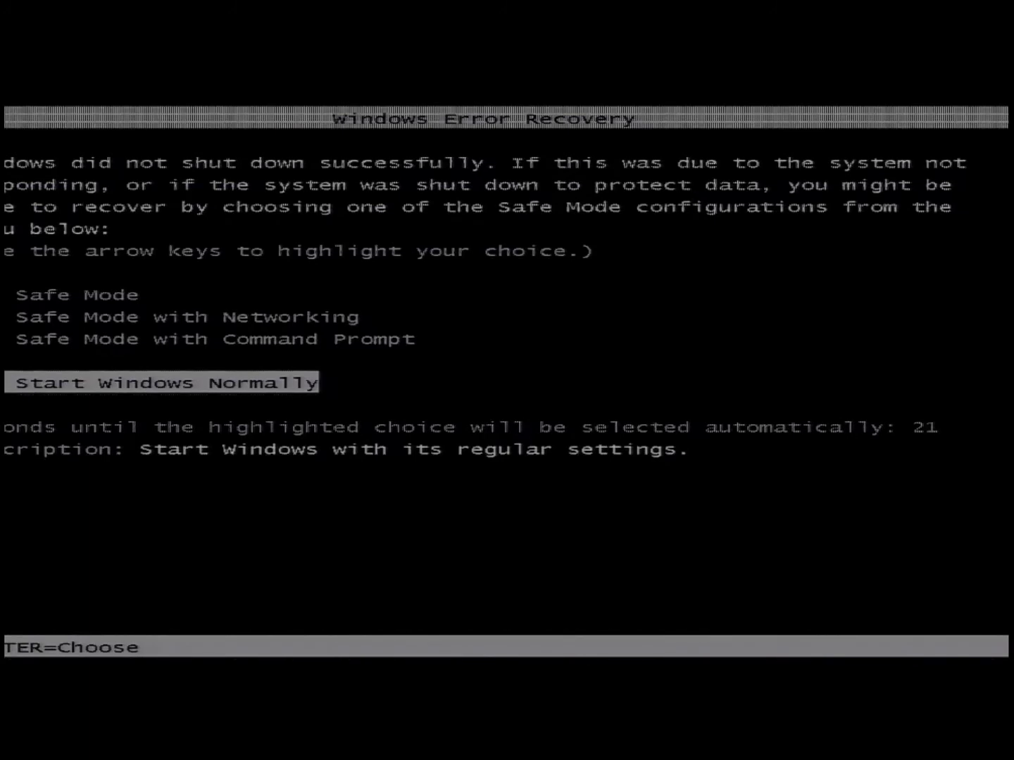
- Choose Start Windows Normally in Windows Error Recovery
key(Return)
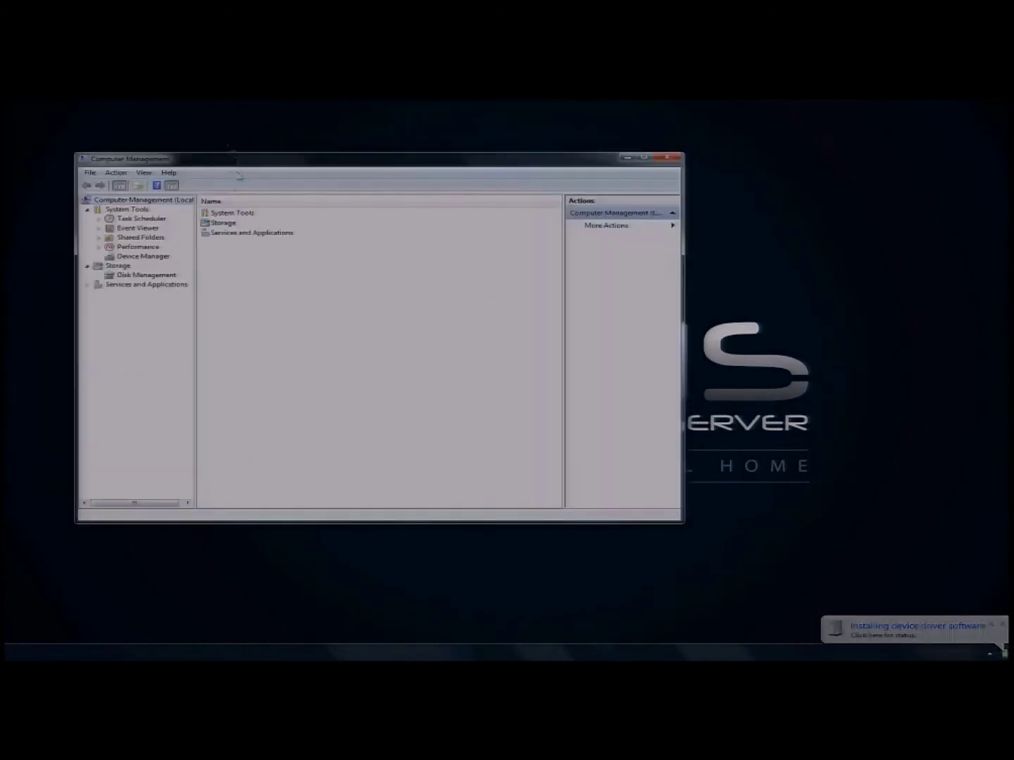
- Open Disk Management to check Disk 0's System Reserved (100 MB) and C: (465.66 GB) partitions
click(148, 276)
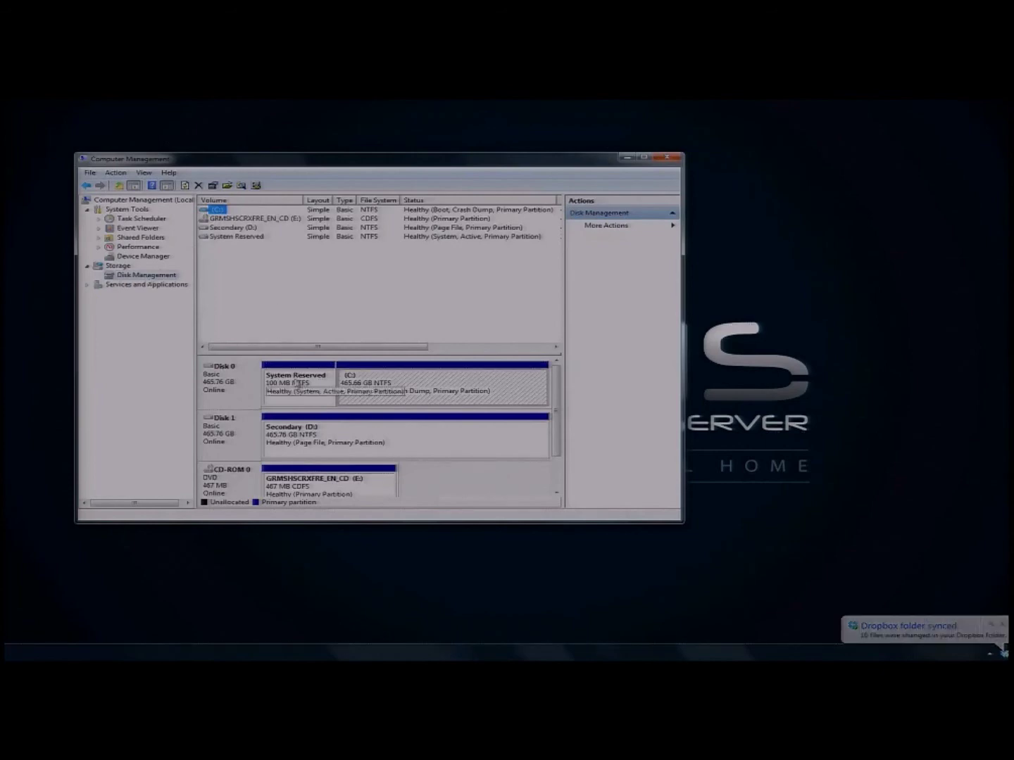
click(234, 390)
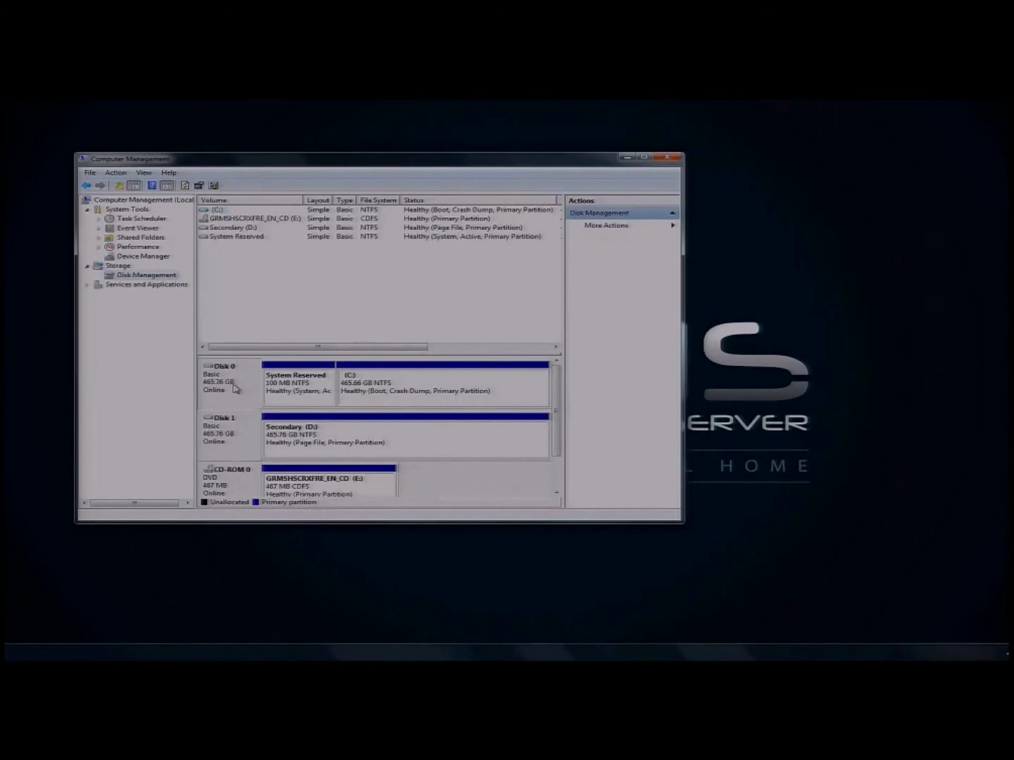